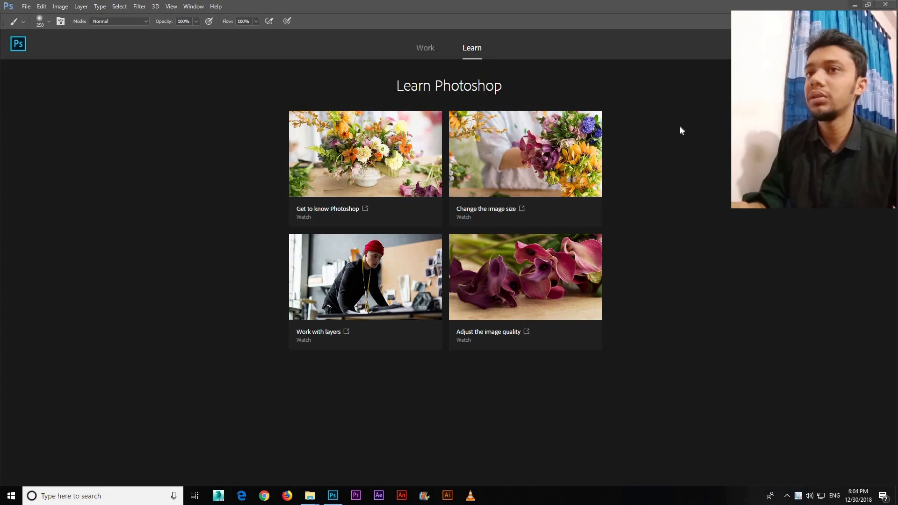
Step: Open the girl.psd file from the desktop in Photoshop
key("super+d")
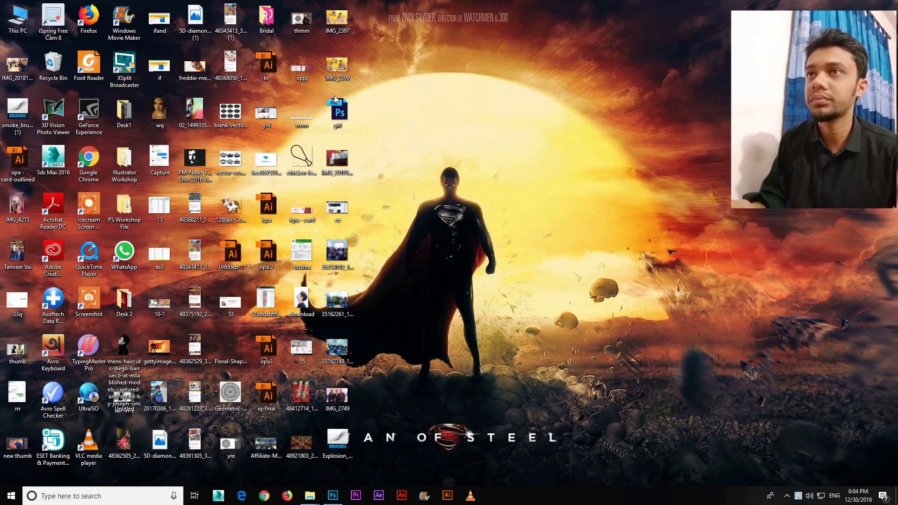
left_click_drag(345, 121, 219, 257)
left_click_drag(177, 70, 187, 72)
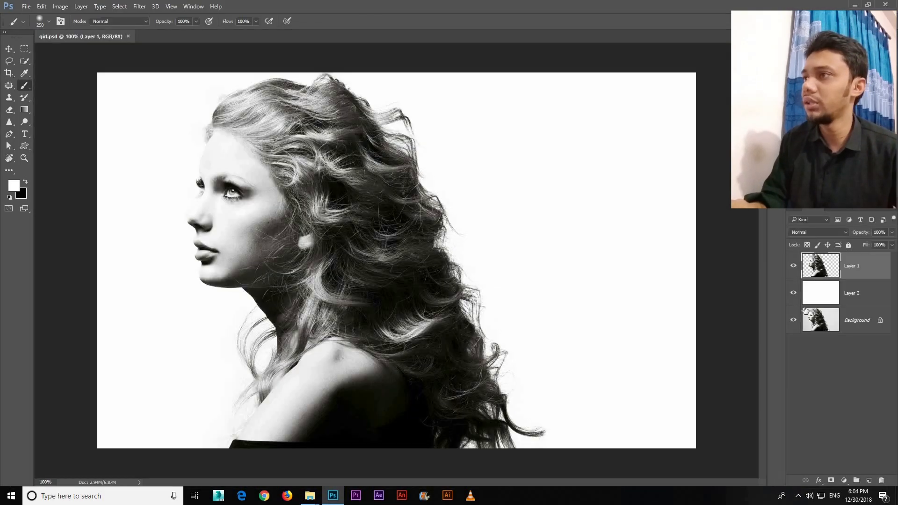
Step: Toggle the layers' visibility to inspect each one, leaving Background hidden and Layer 1 and Layer 2 shown
left_click(793, 265)
left_click(793, 292)
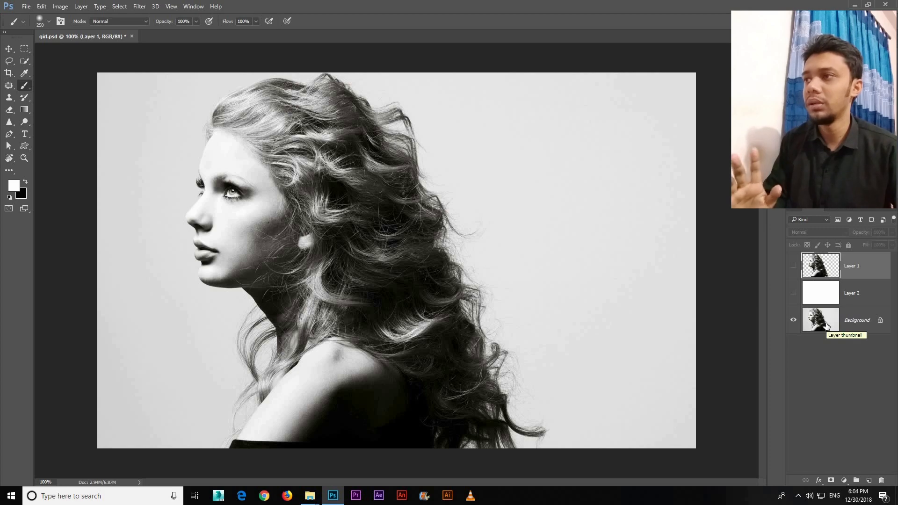
left_click(793, 319)
left_click(794, 266)
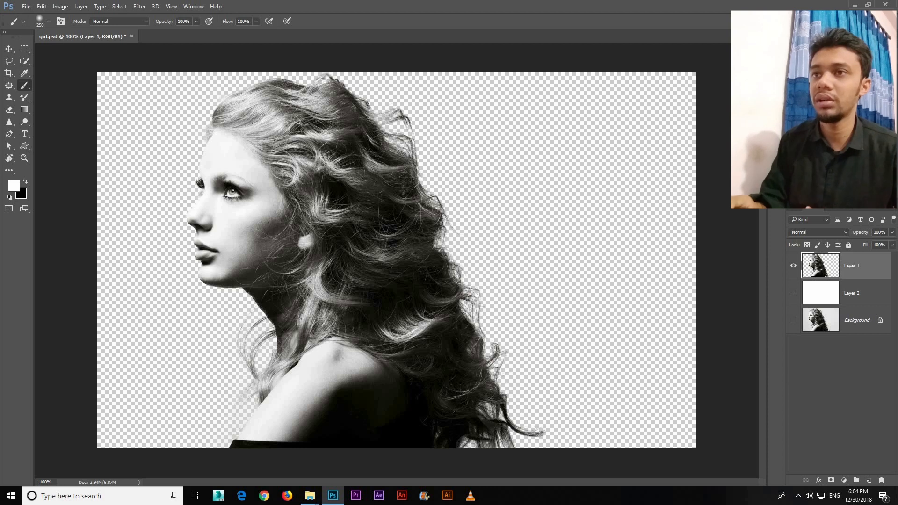
left_click(794, 293)
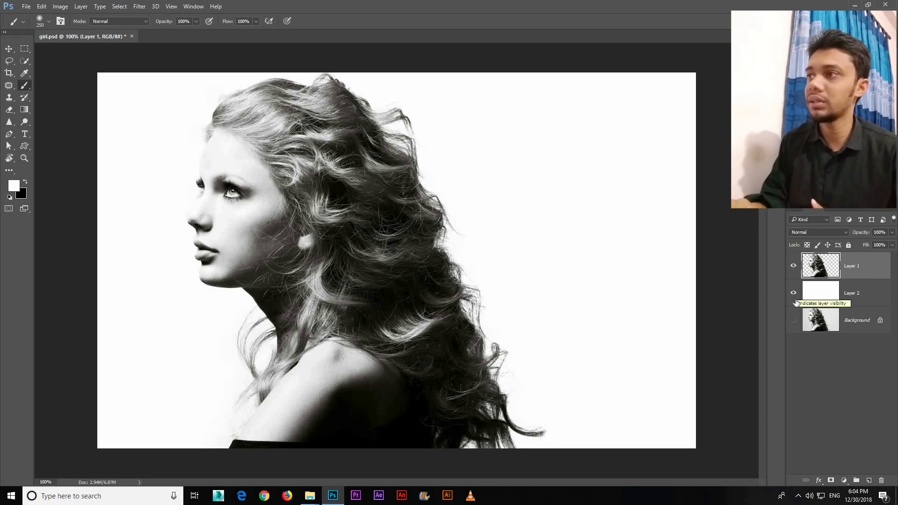
left_click(793, 293)
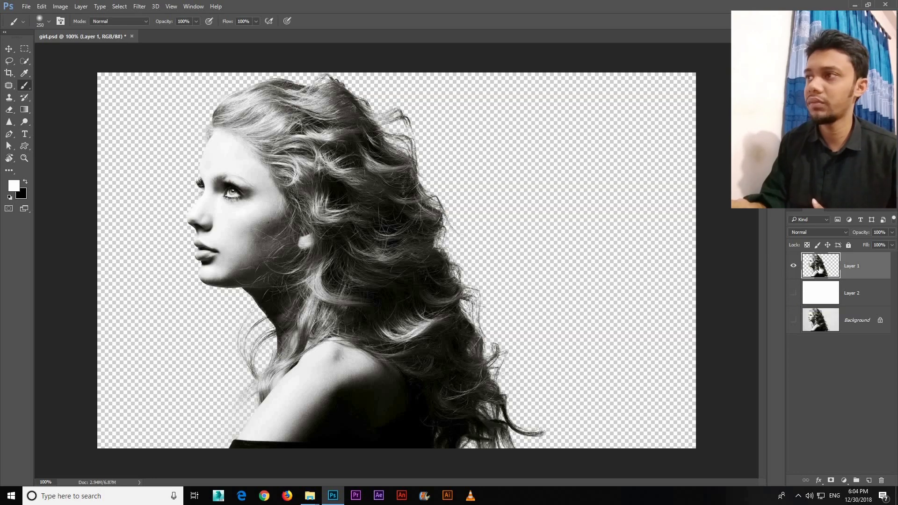
left_click(793, 295)
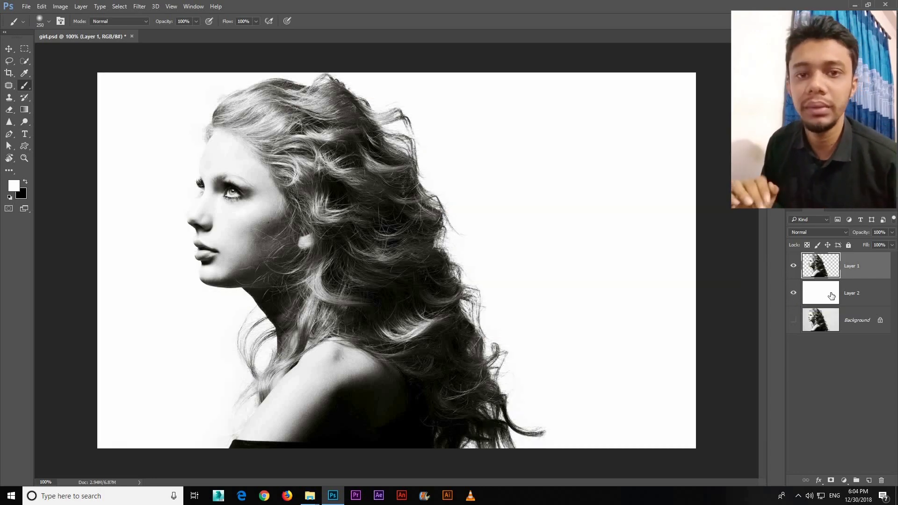
Step: Move the woman on Layer 1 toward the canvas's left side and scale her to about 88%, keeping her at the bottom edge
left_click(821, 301)
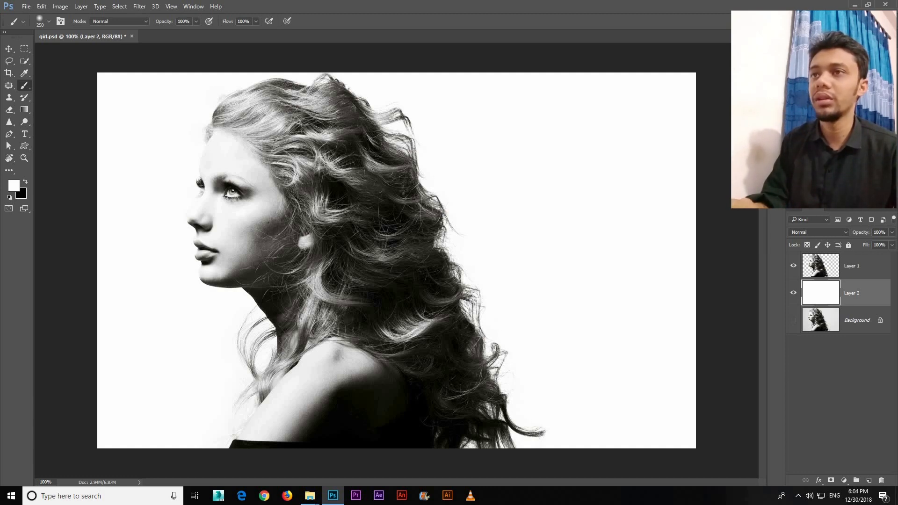
left_click(9, 50)
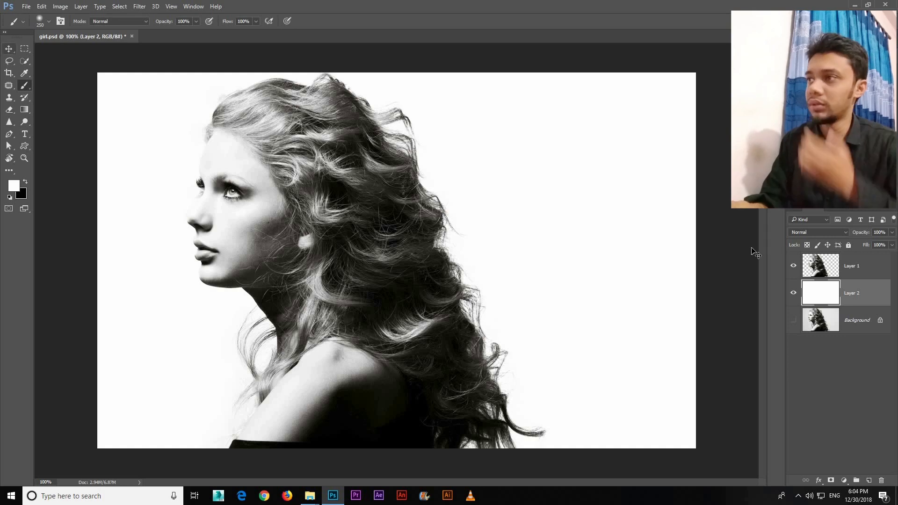
left_click(811, 266)
left_click_drag(382, 325, 365, 325)
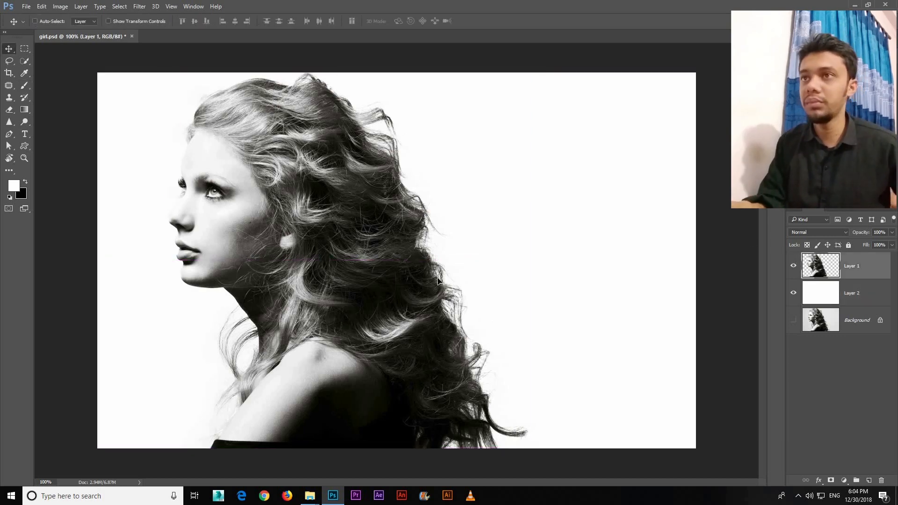
key("ctrl+t")
left_click_drag(533, 73, 503, 88)
left_click_drag(361, 221, 324, 244)
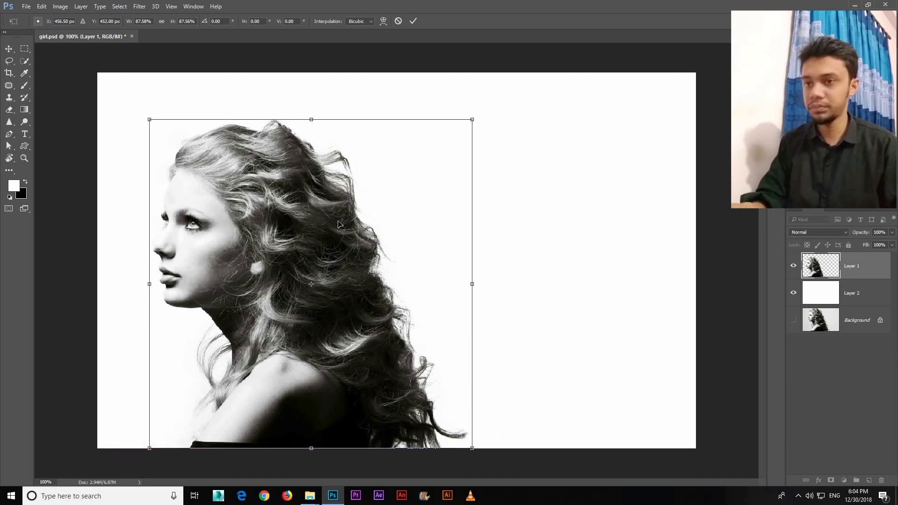
key("Return")
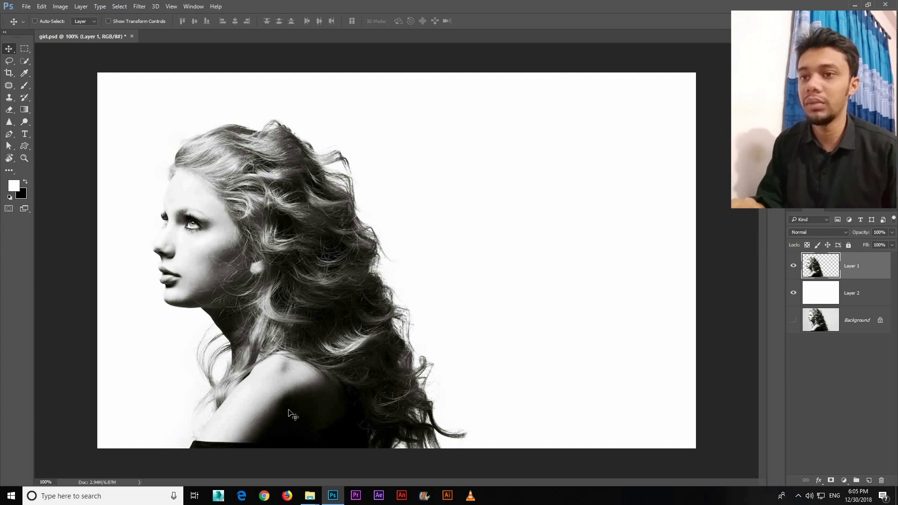
Step: Switch to Chrome and search Google Images for "dispersion effect photoshop"
left_click(261, 497)
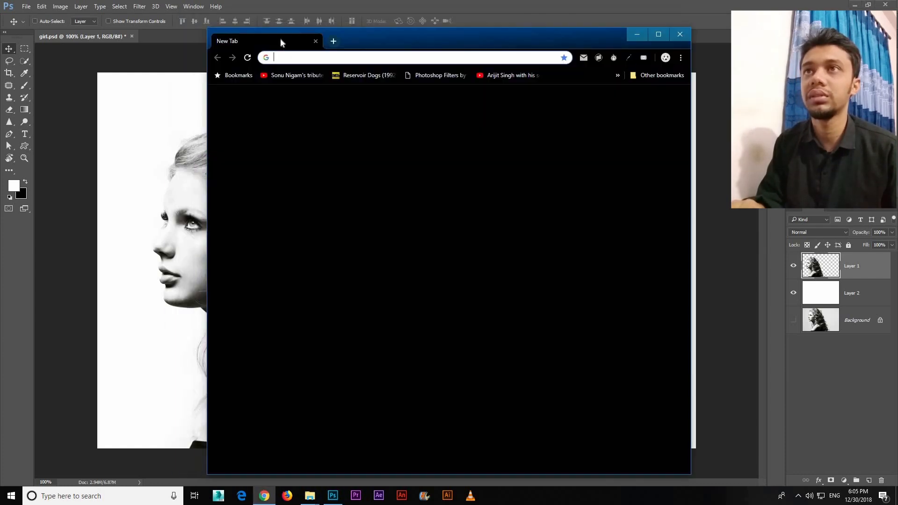
double_click(281, 39)
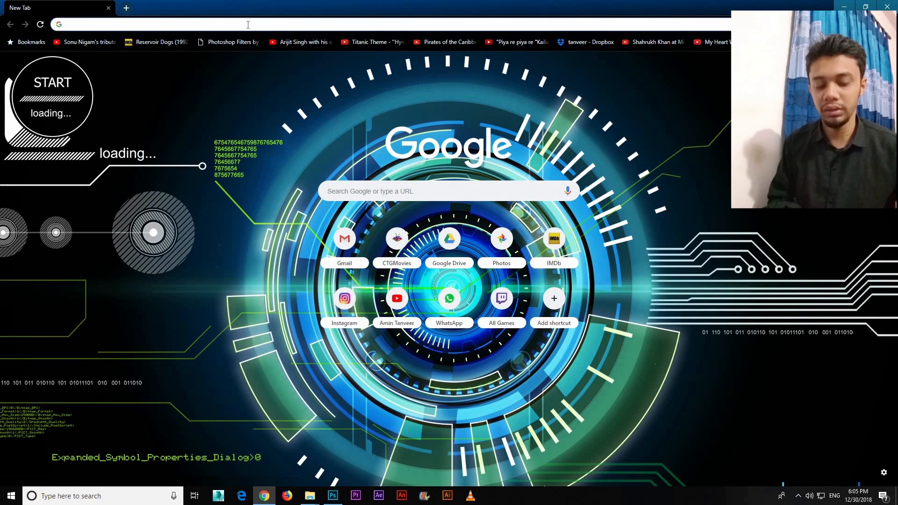
type("dispersion effect photoshop")
key("Return")
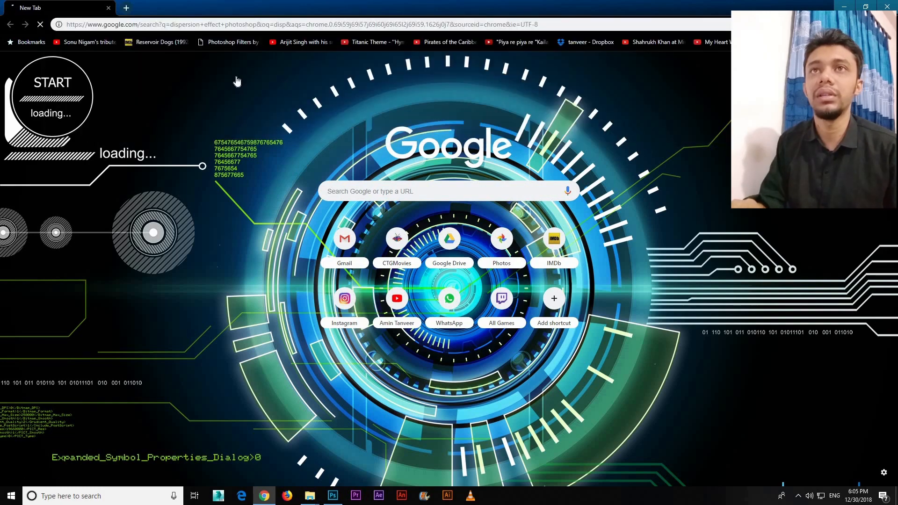
left_click(141, 81)
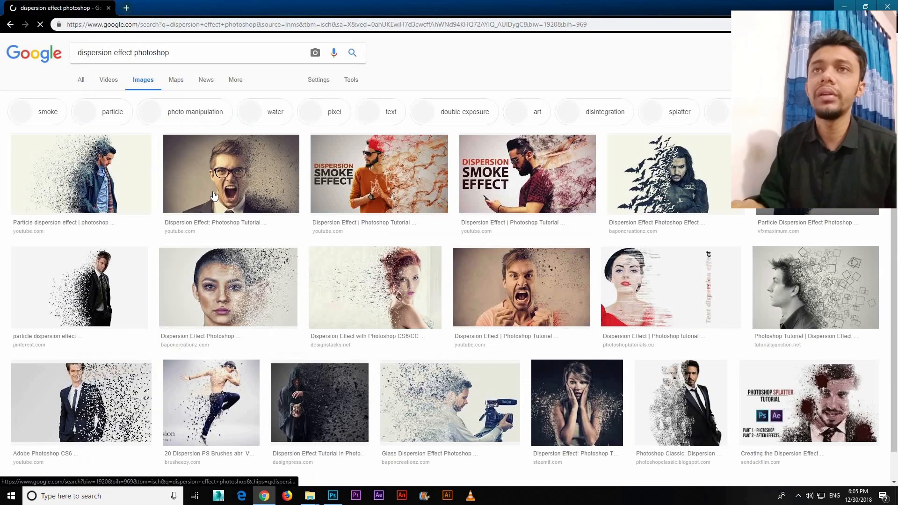
Step: Examine several dispersion effect examples in the image results, including the suited man, the two women's portraits and the bat dispersion
left_click(80, 287)
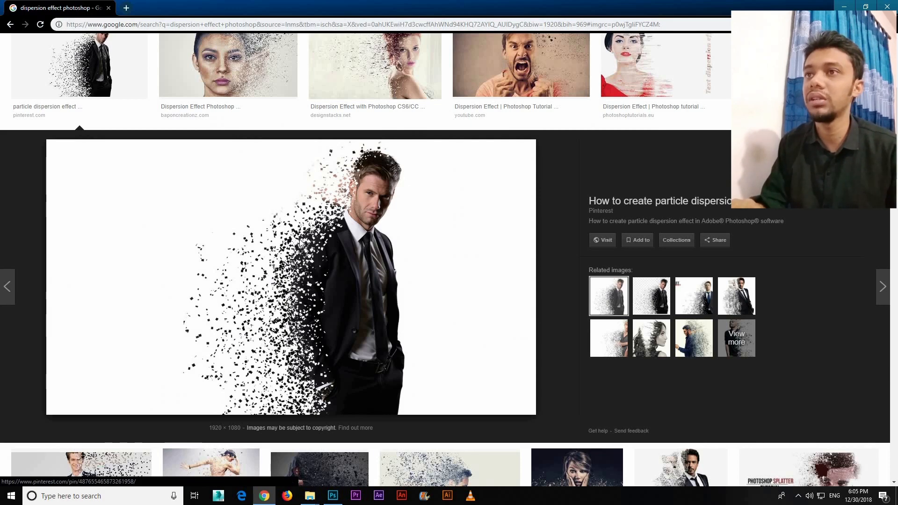
scroll(299, 242, "up", 3)
left_click(318, 220)
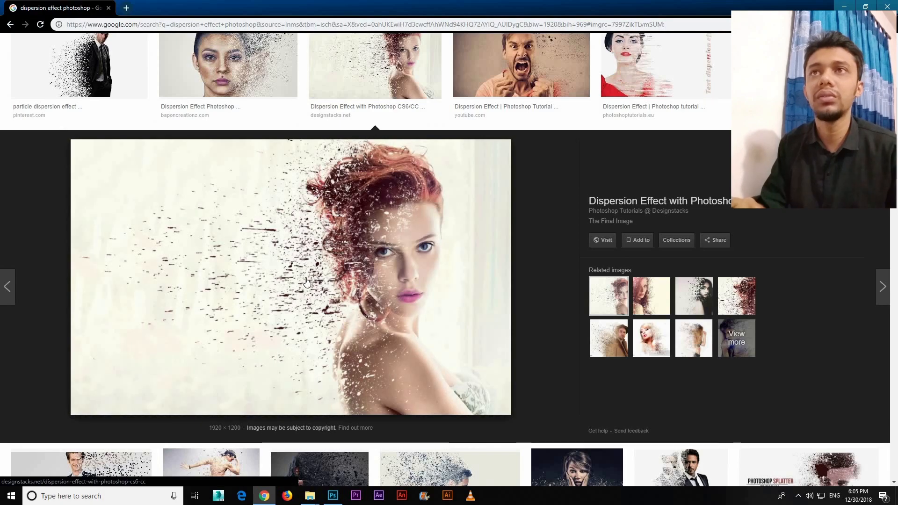
scroll(267, 259, "up", 3)
left_click(252, 266)
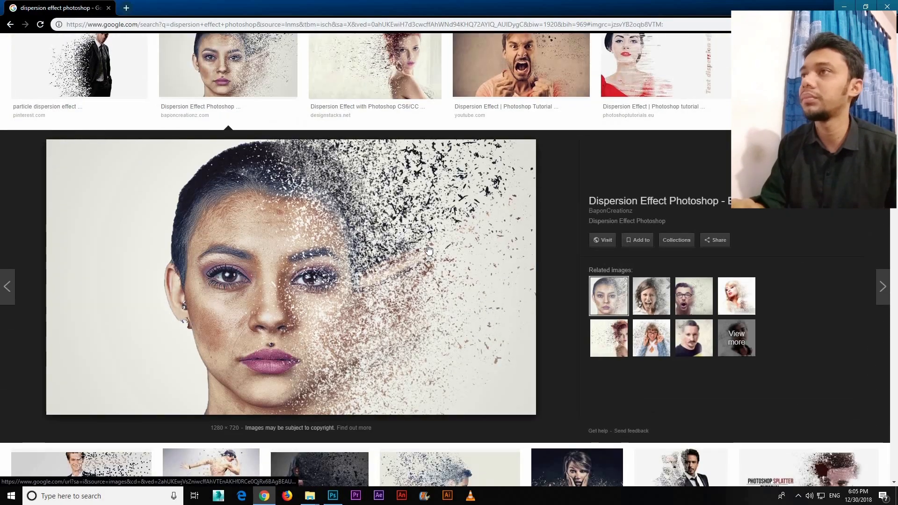
scroll(685, 208, "up", 3)
left_click(678, 176)
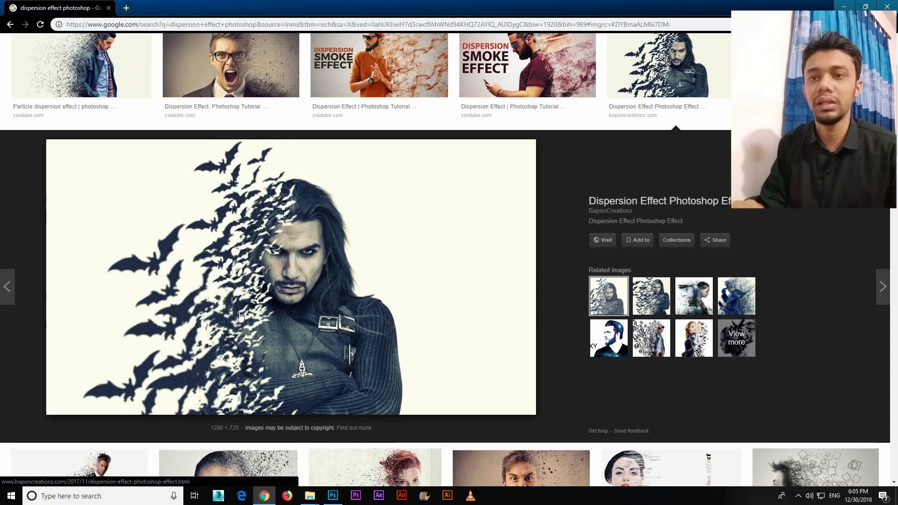
scroll(236, 312, "down", 5)
scroll(235, 311, "up", 8)
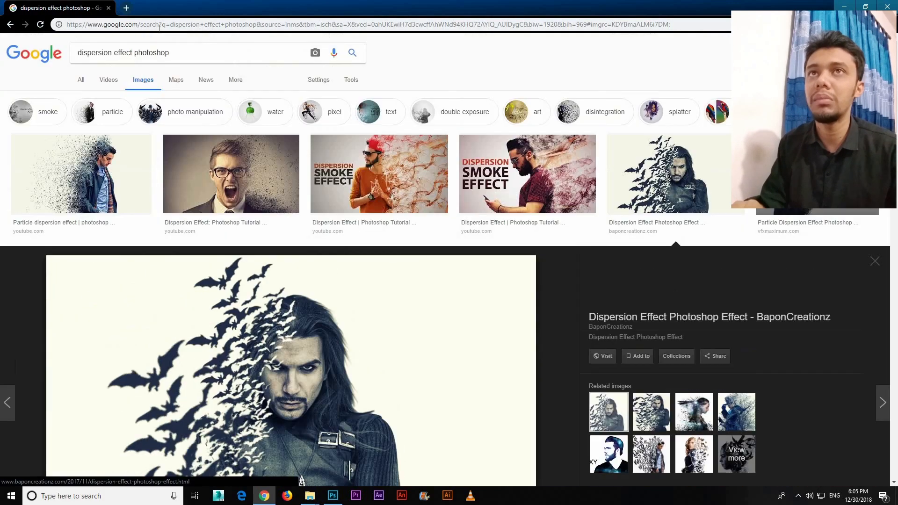
left_click(125, 8)
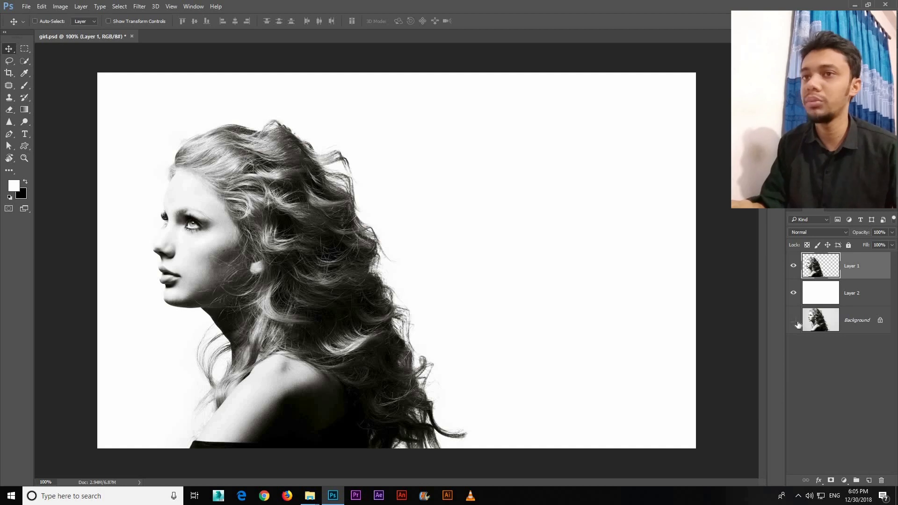
Step: Return to Photoshop, duplicate Layer 1 and hide the duplicate
left_click(810, 300)
left_click(815, 267)
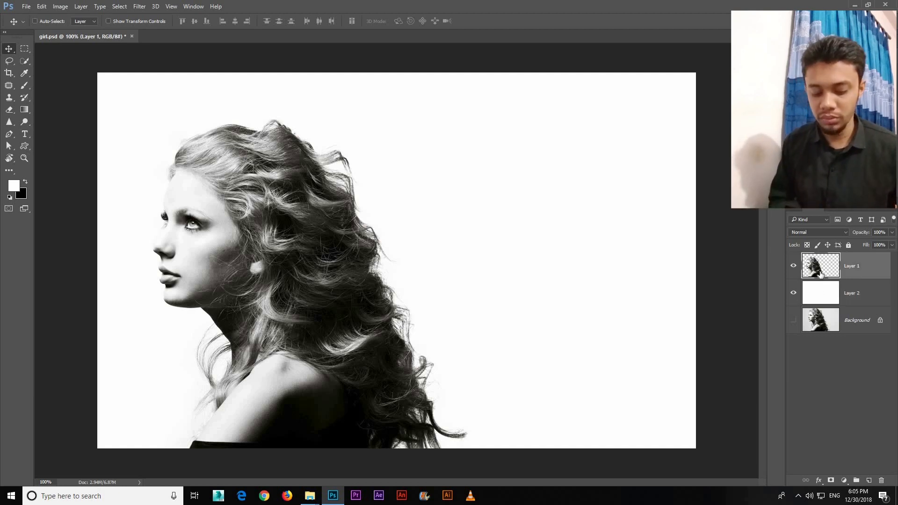
key("ctrl+j")
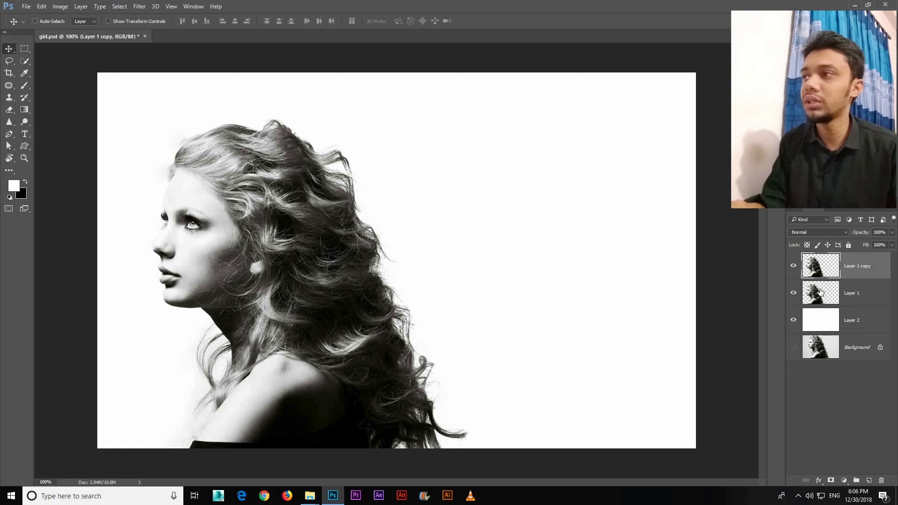
left_click(793, 267)
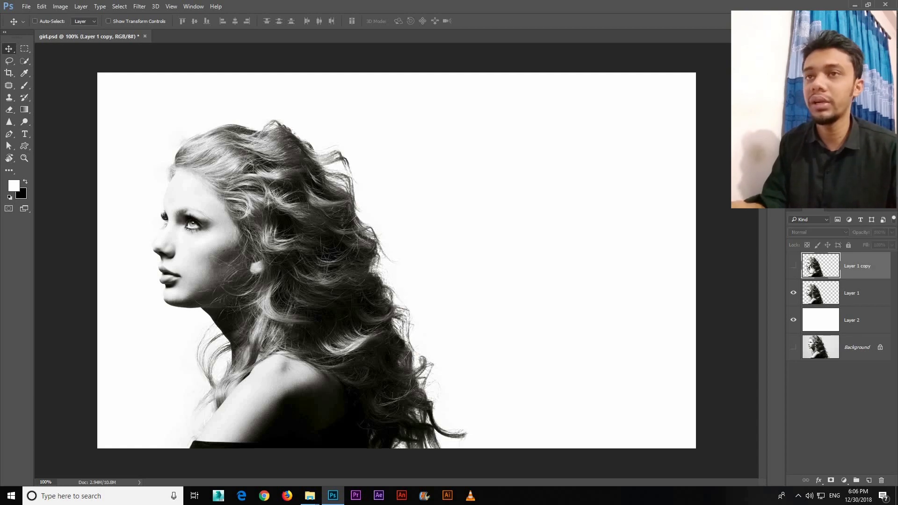
Step: Open the Liquify filter on the original Layer 1
left_click(823, 299)
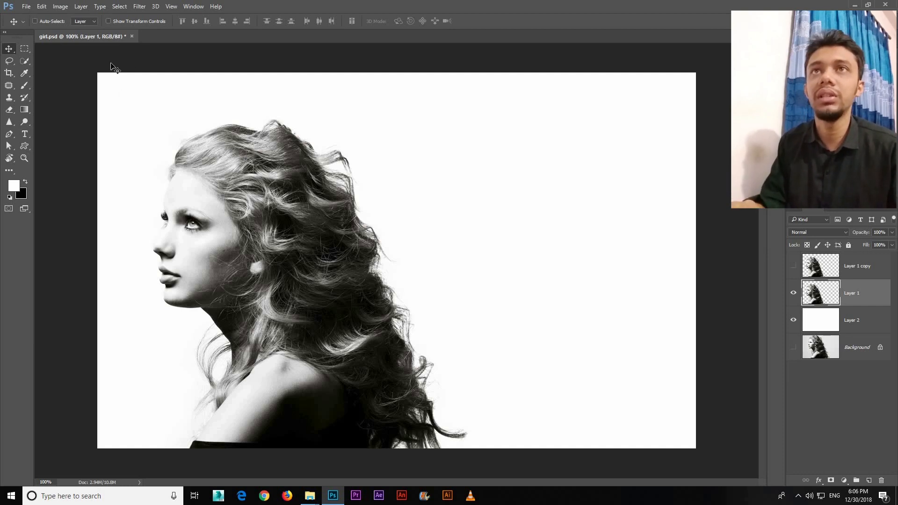
left_click(138, 7)
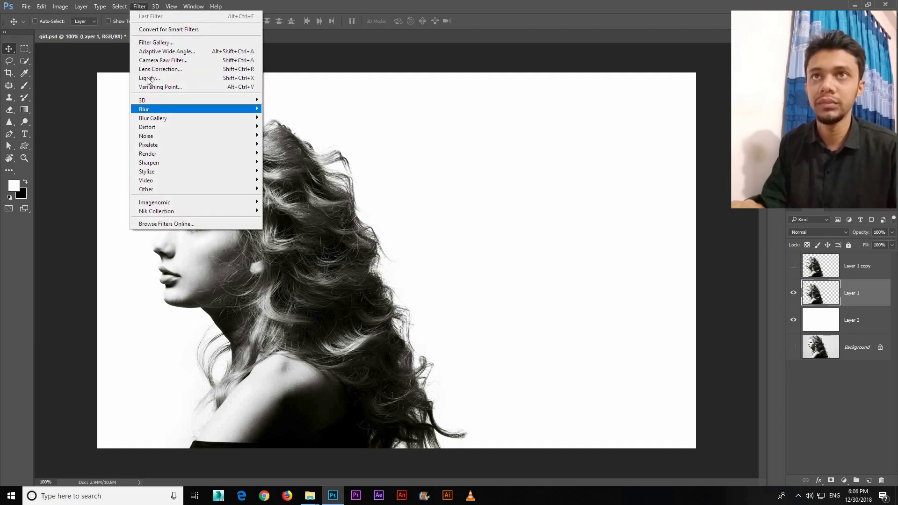
key("Return")
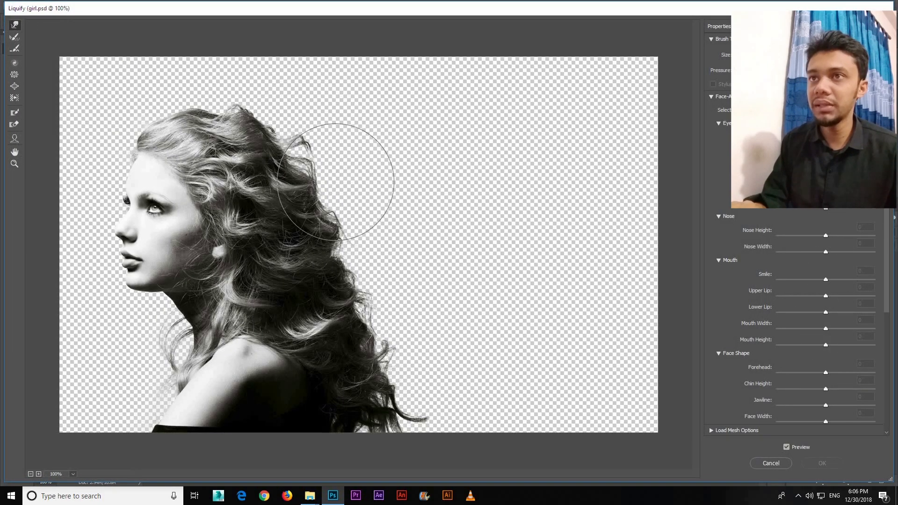
mouse_move(302, 195)
left_mouse_down()
mouse_move(473, 182)
mouse_move(565, 160)
left_mouse_up()
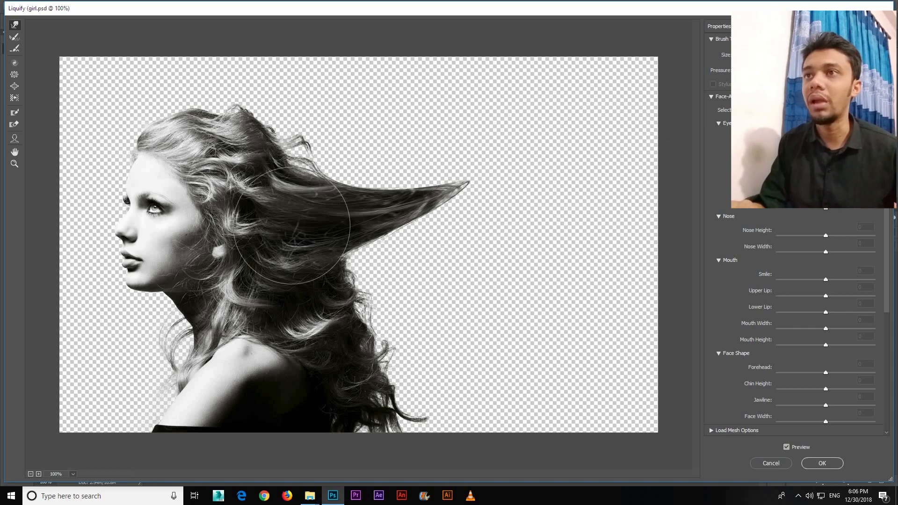
key("alt")
key("ctrl+z")
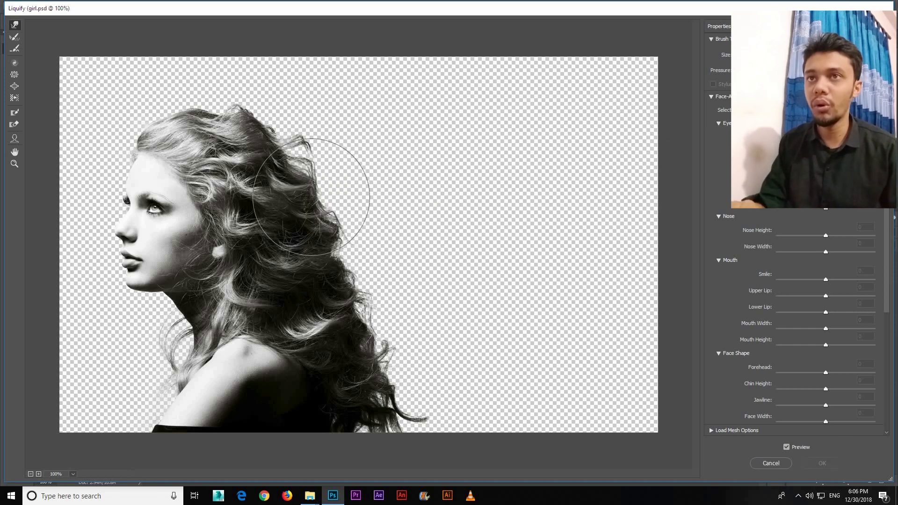
Step: Stretch the woman's hair away from her face across the empty canvas with the Forward Warp tool, crown to lowest curls, and apply Liquify
mouse_move(331, 160)
left_mouse_down()
mouse_move(286, 151)
mouse_move(434, 107)
left_mouse_up()
left_click_drag(274, 20, 411, 10)
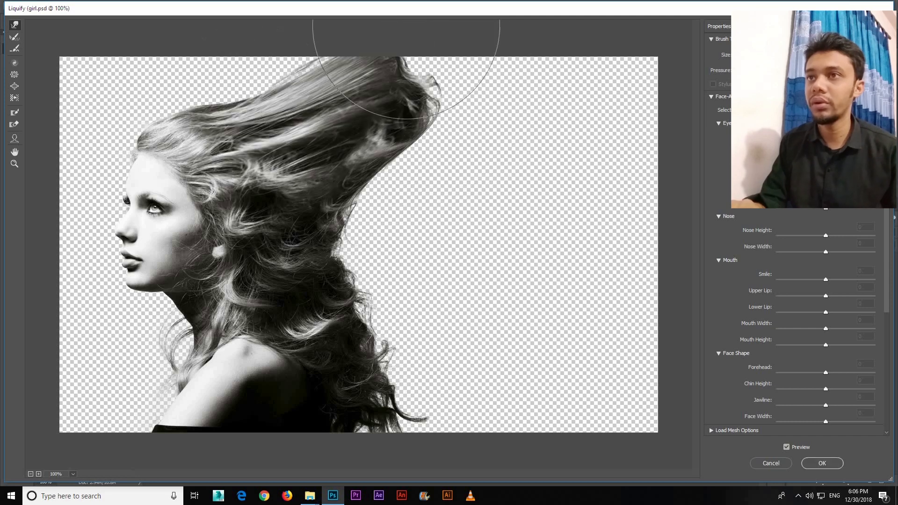
mouse_move(316, 281)
left_mouse_down()
mouse_move(523, 165)
mouse_move(587, 148)
left_mouse_up()
key("ctrl+z")
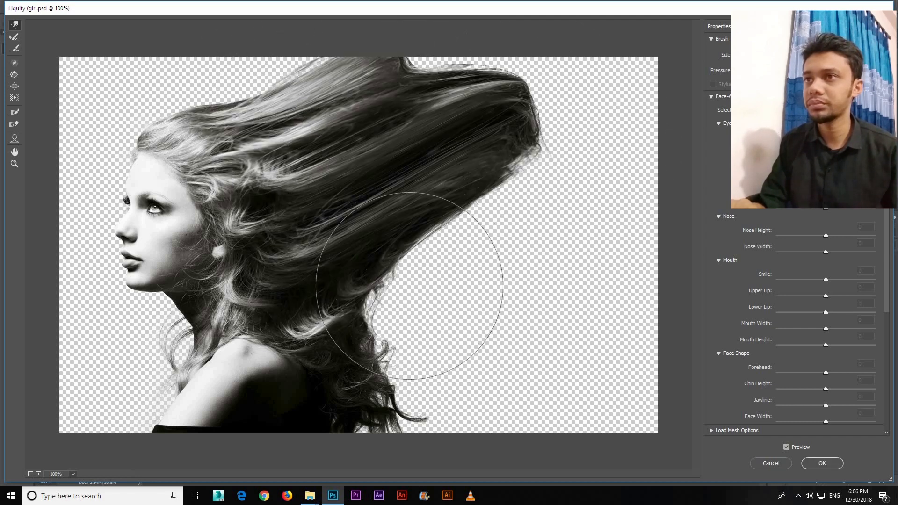
left_click_drag(416, 284, 413, 164)
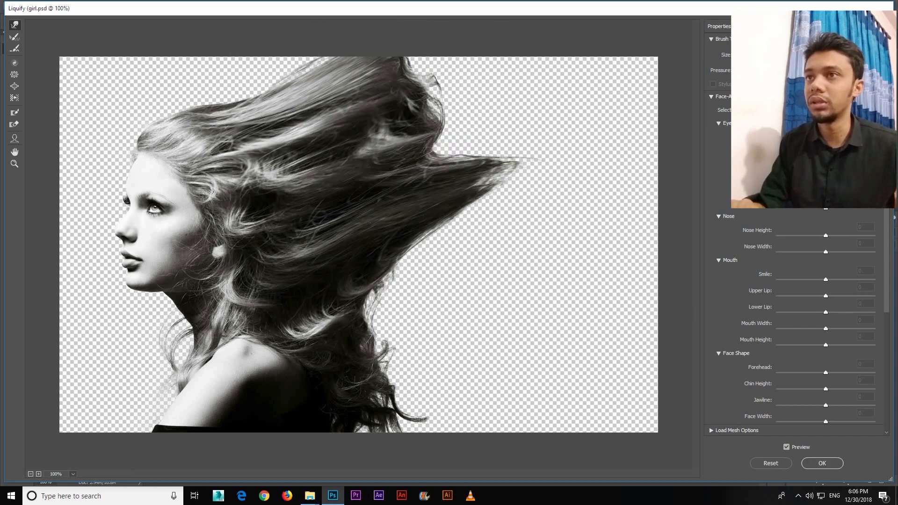
mouse_move(380, 220)
left_mouse_down()
mouse_move(437, 149)
mouse_move(528, 113)
left_mouse_up()
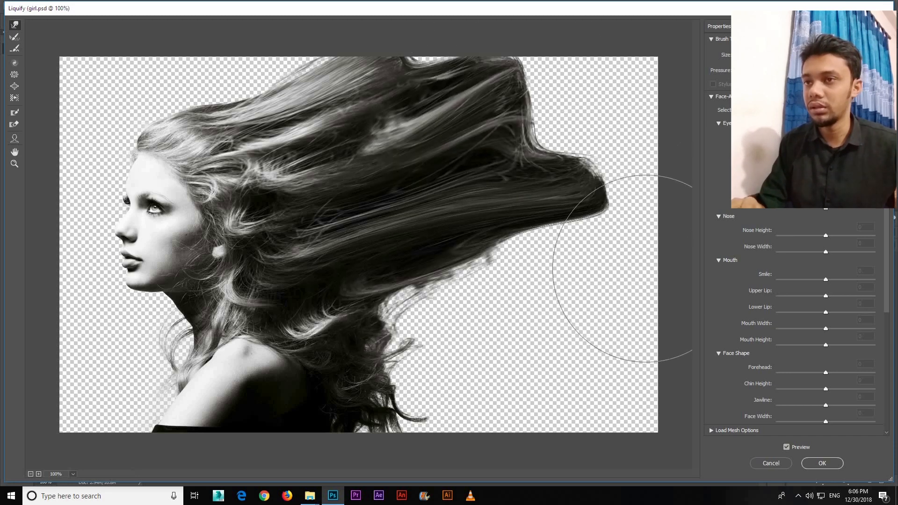
mouse_move(395, 342)
left_mouse_down()
mouse_move(527, 364)
mouse_move(508, 365)
mouse_move(442, 309)
mouse_move(629, 286)
mouse_move(450, 387)
mouse_move(440, 402)
mouse_move(601, 442)
left_mouse_up()
left_click_drag(440, 341, 622, 300)
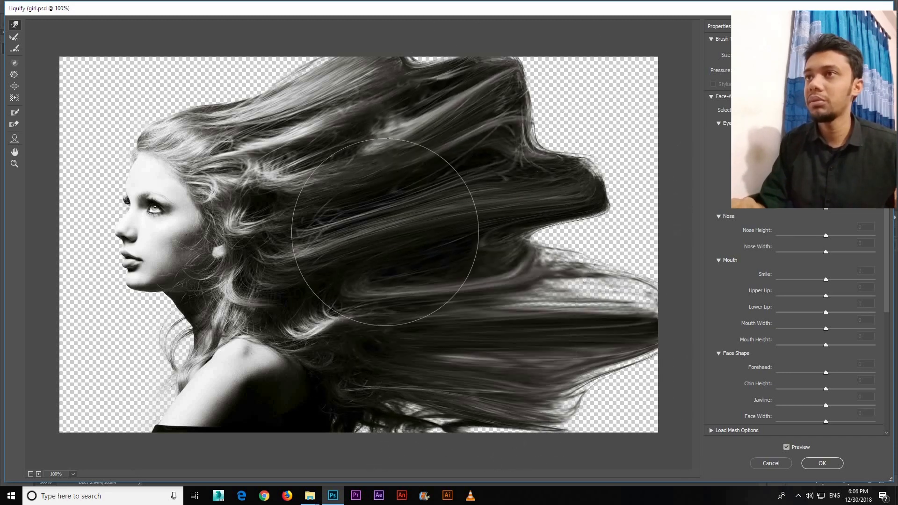
left_click_drag(388, 248, 475, 160)
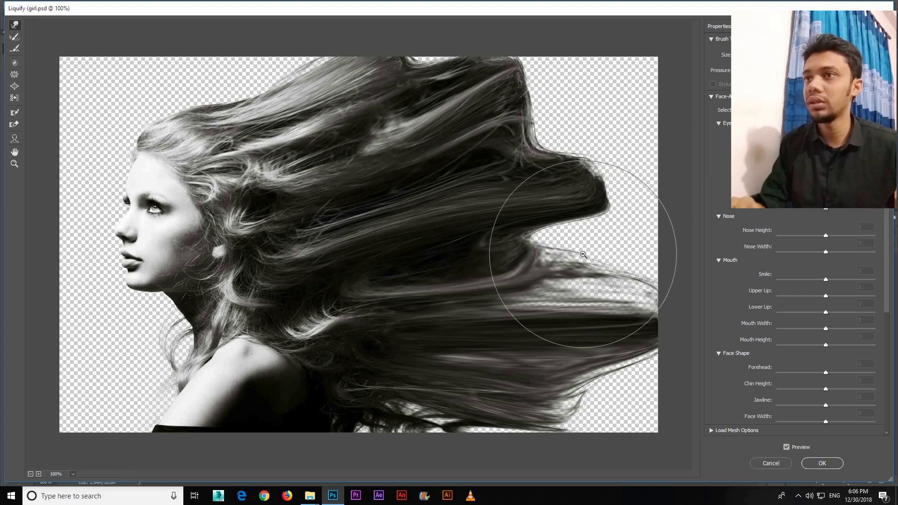
mouse_move(581, 281)
left_mouse_down()
mouse_move(515, 291)
mouse_move(602, 301)
mouse_move(488, 127)
mouse_move(380, 90)
mouse_move(422, 153)
mouse_move(407, 304)
mouse_move(571, 261)
mouse_move(635, 253)
mouse_move(591, 341)
mouse_move(602, 300)
mouse_move(591, 234)
mouse_move(608, 211)
left_mouse_up()
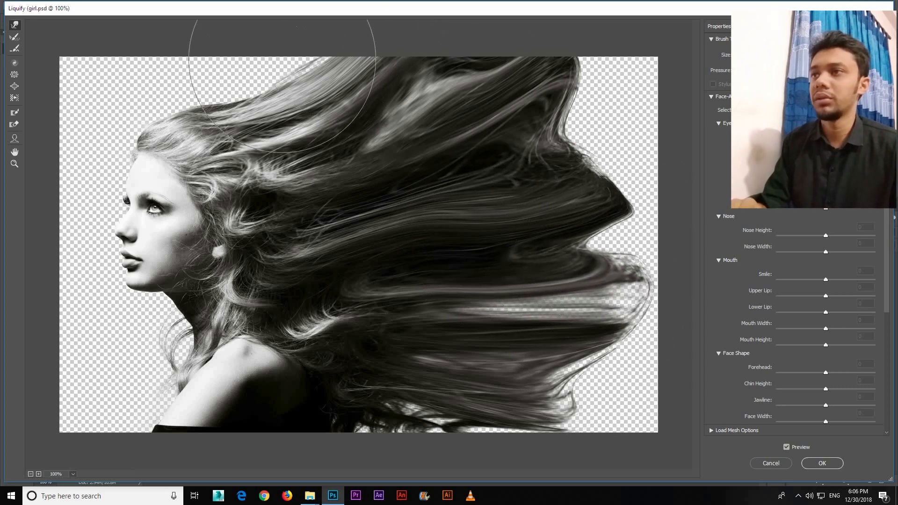
left_click(831, 464)
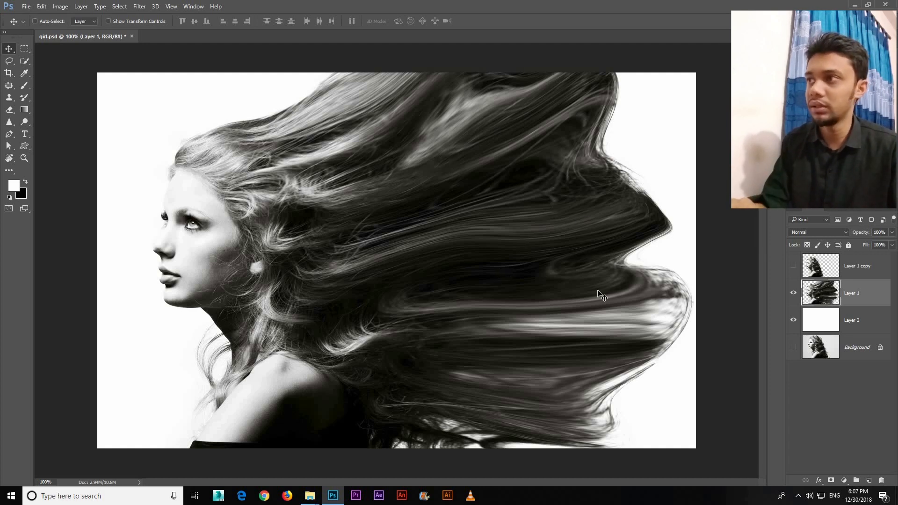
Step: Show Layer 1 copy, add a layer mask to the stretched Layer 1 and invert the mask to black
left_click(793, 266)
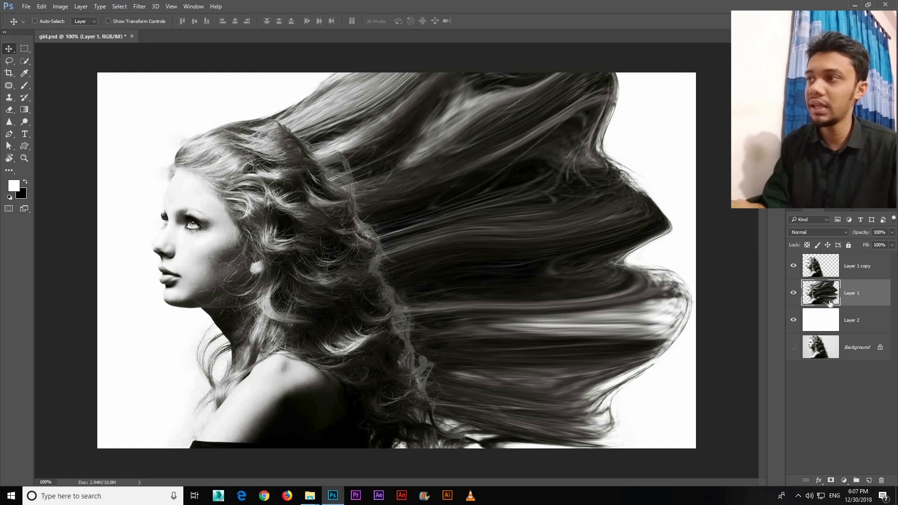
left_click(829, 480)
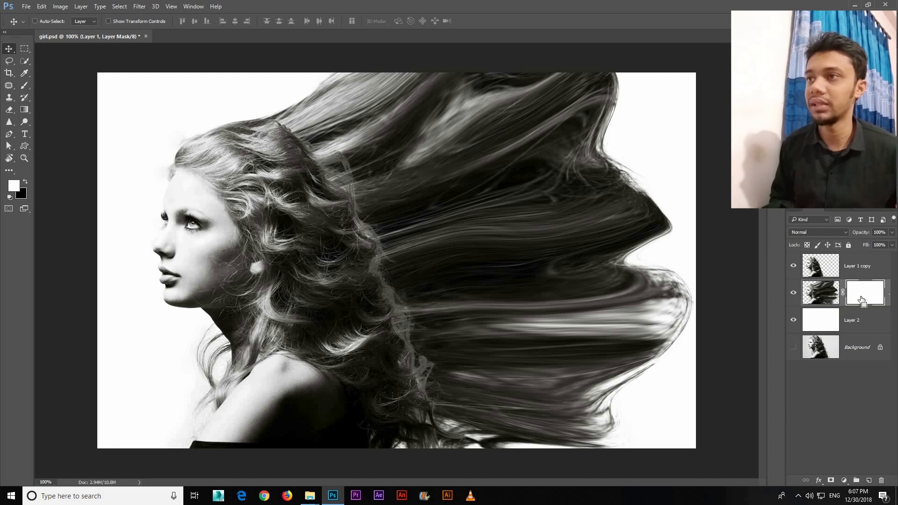
key("ctrl+i")
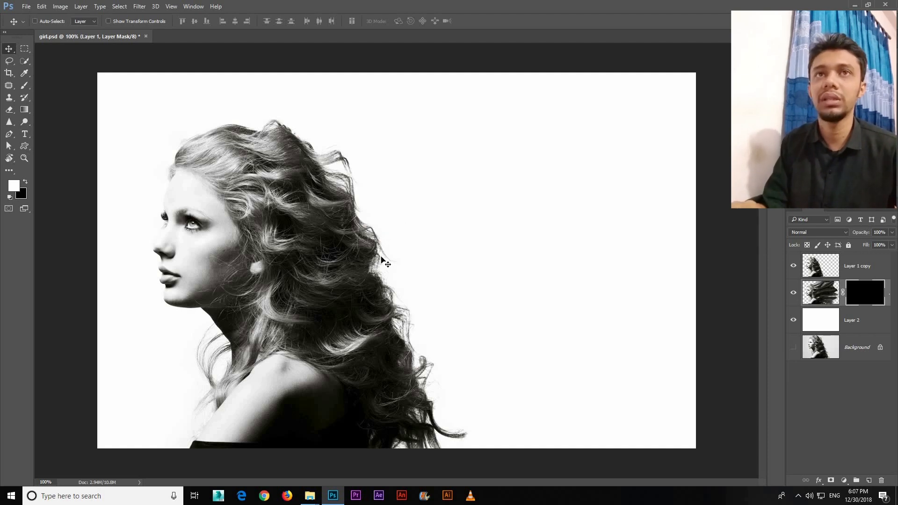
Step: Activate the Brush tool and choose the 1731 px dispersion brush preset
left_click(24, 85)
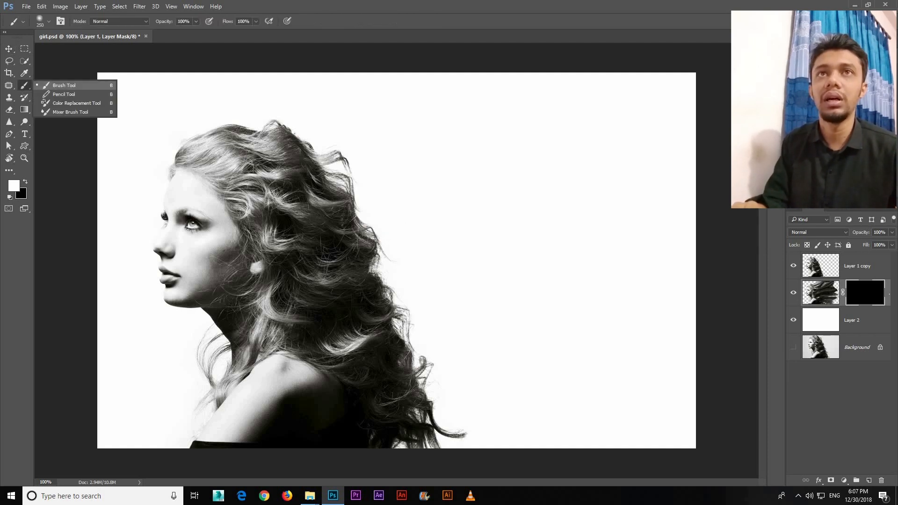
left_click(49, 22)
scroll(81, 202, "down", 1)
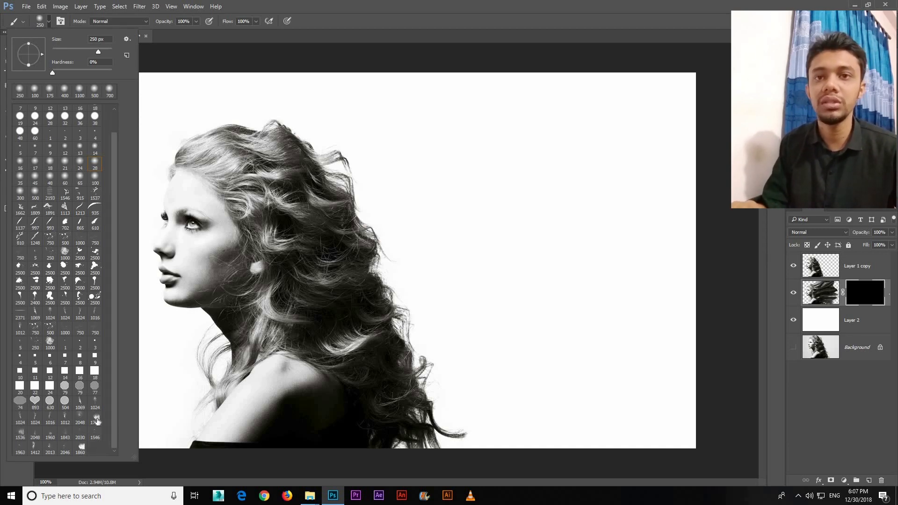
left_click(96, 418)
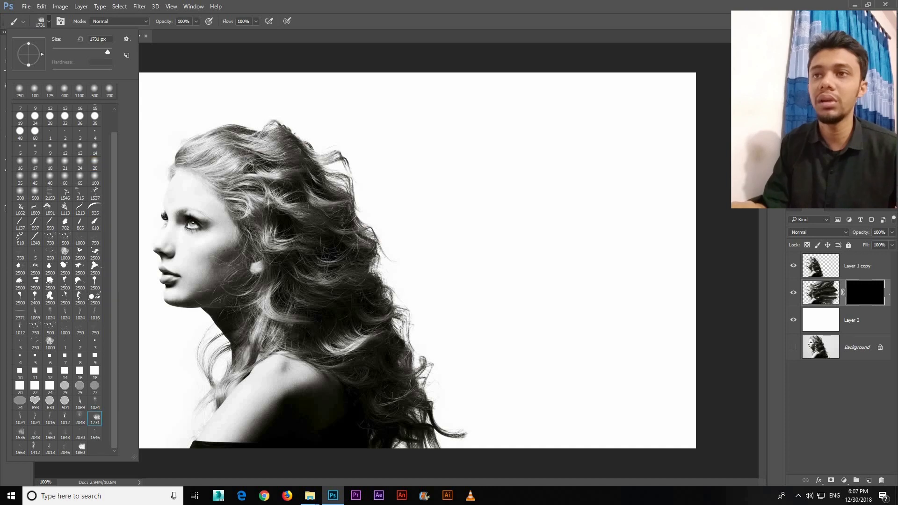
left_click(283, 6)
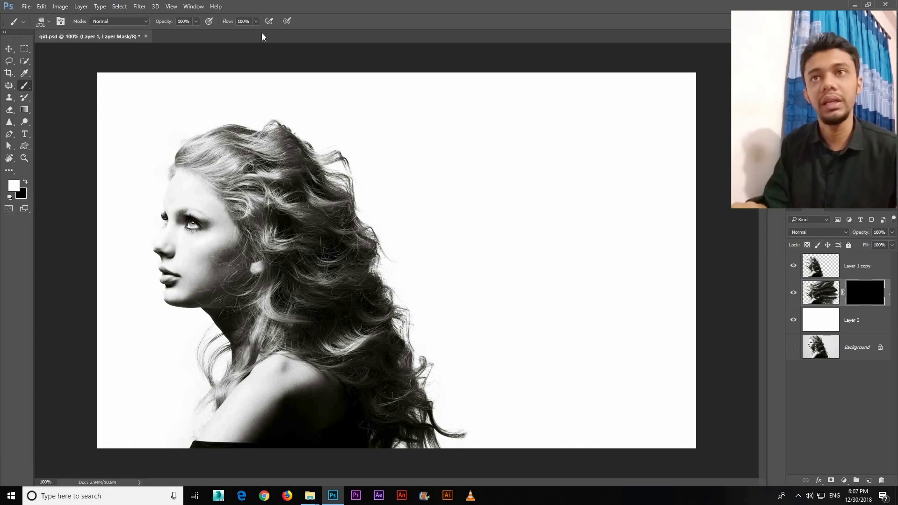
Step: Rotate the dispersion brush tip so it points straight down and set its size to 1000 px
left_click(50, 22)
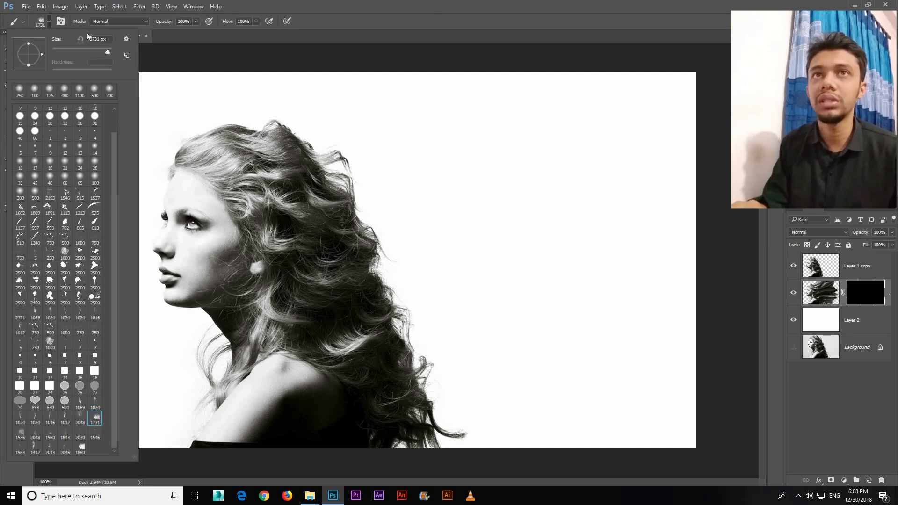
left_click(47, 26)
left_click(49, 21)
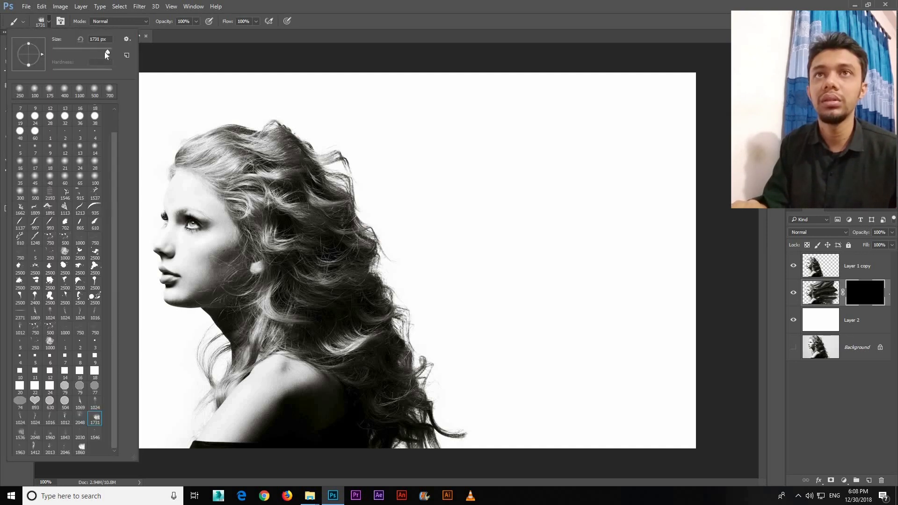
left_click_drag(106, 55, 105, 52)
type("]")
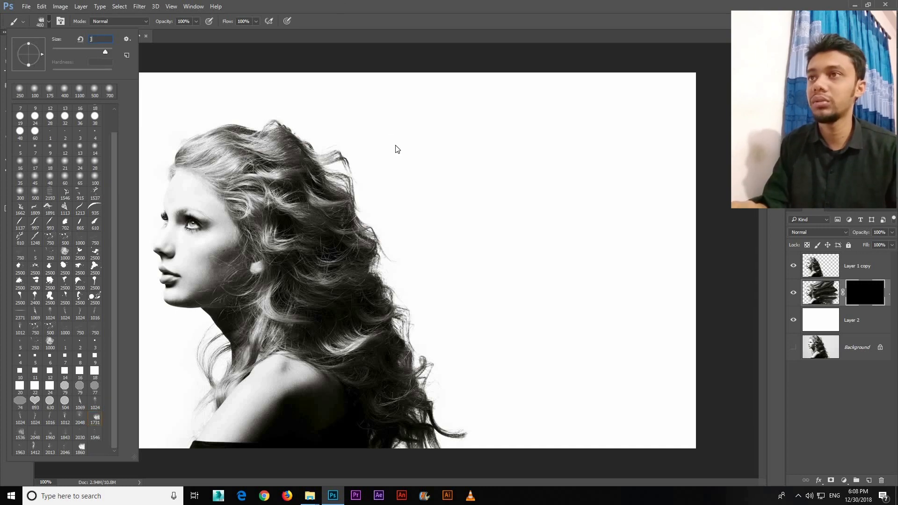
key("Return")
left_click(447, 192)
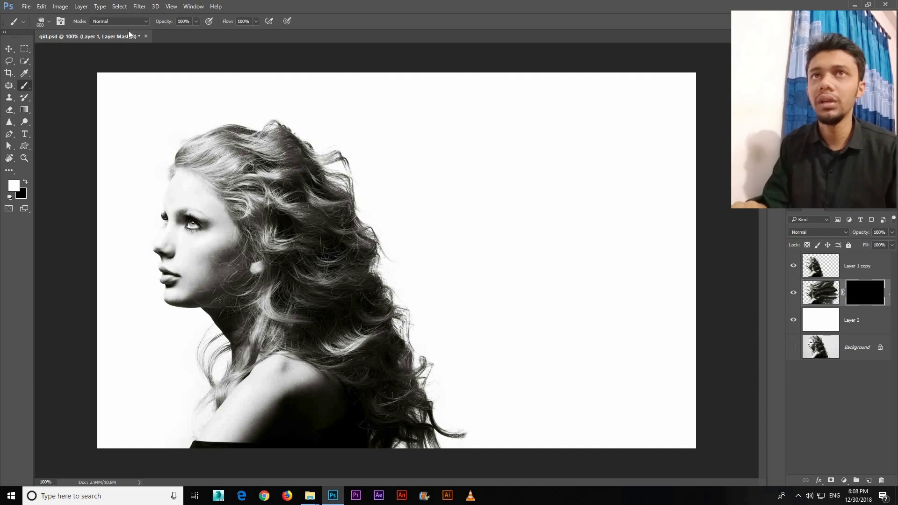
key("bracketright")
key("bracketright")
left_click(49, 21)
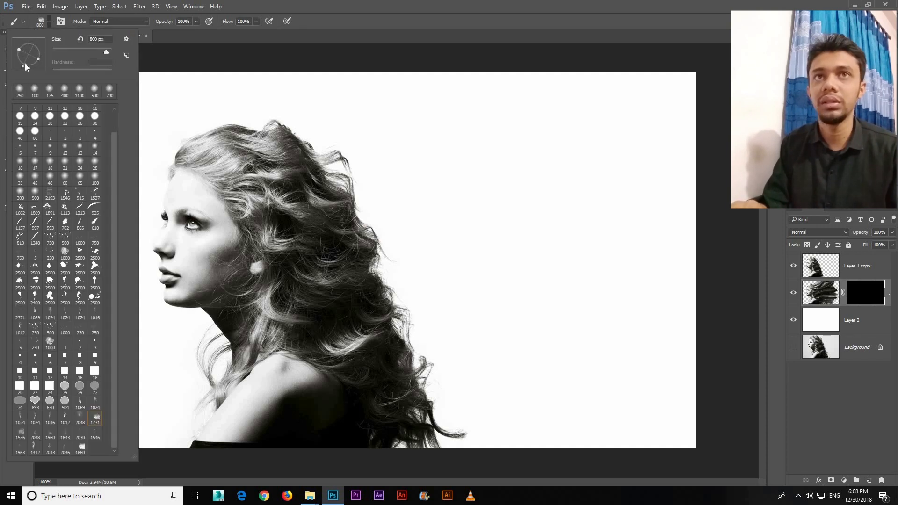
left_click(28, 70)
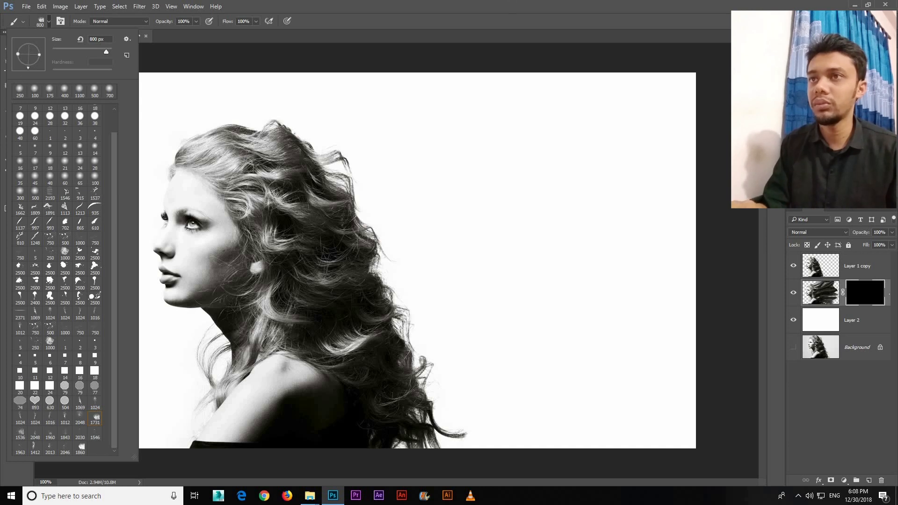
key("bracketright")
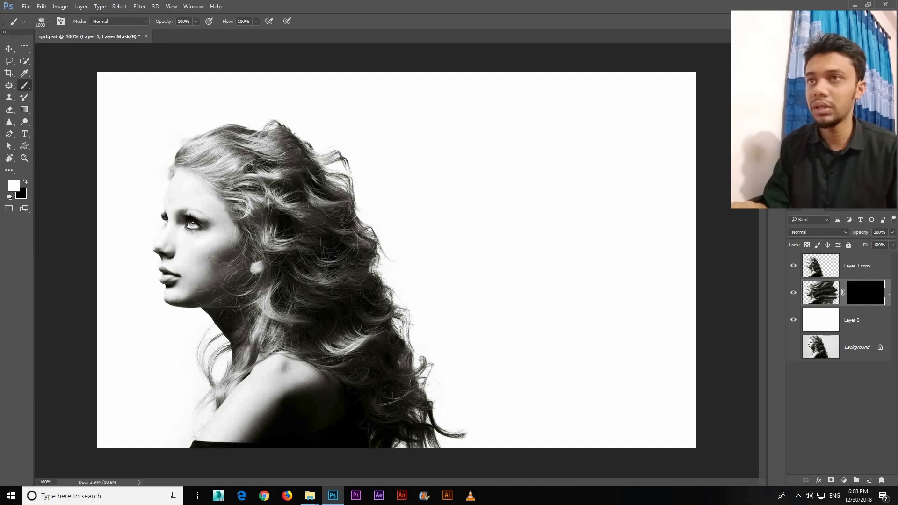
Step: Stamp white particles on the Layer 1 mask beside the woman's lower hair, undoing the trial stamps before the final placement
left_click(402, 211)
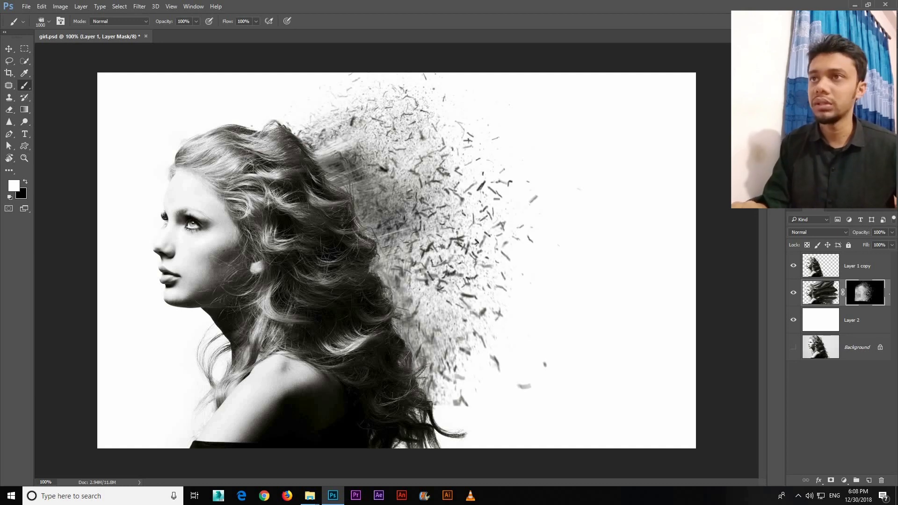
key("ctrl+z")
left_click(411, 344)
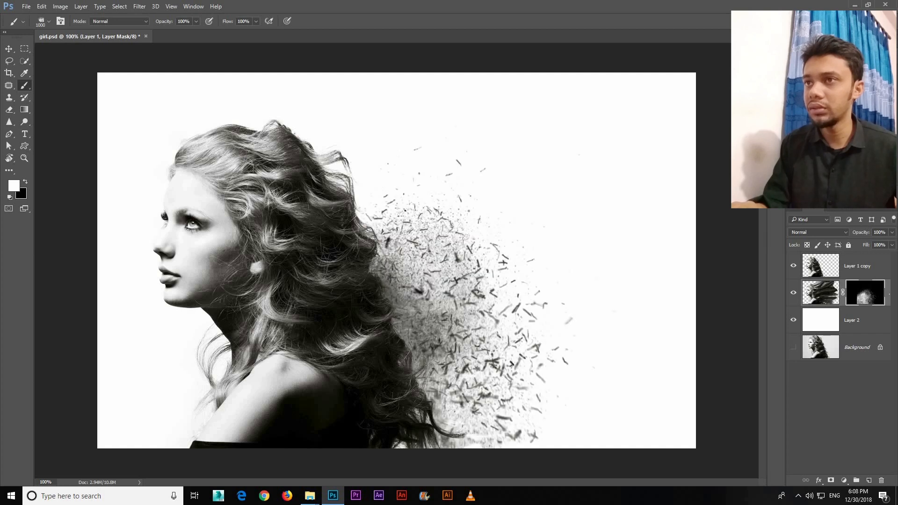
key("ctrl+z")
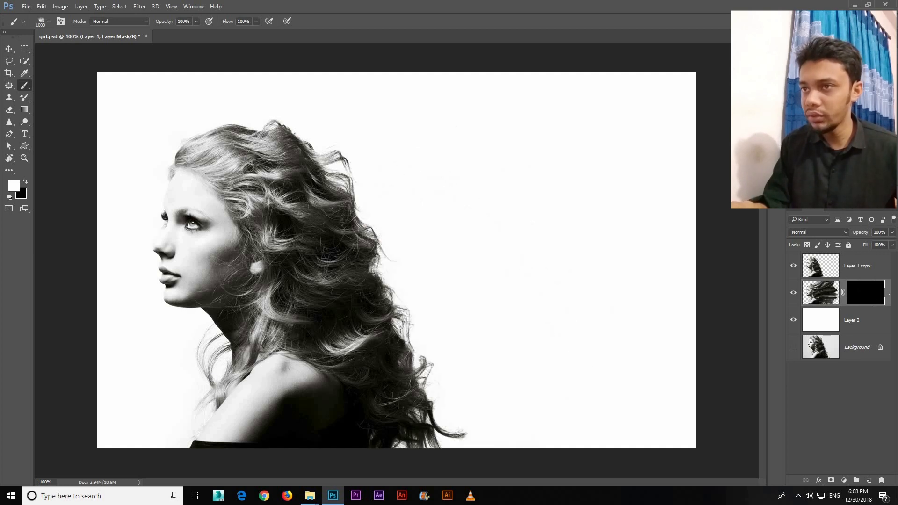
left_click(414, 360)
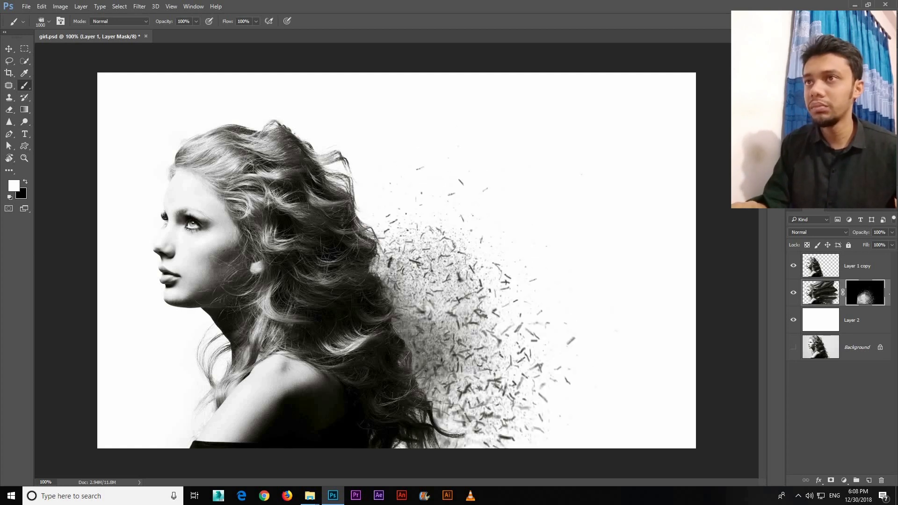
Step: Try stamping 1000 px particles on the Layer 1 mask beside the upper hair and undo them
left_click(341, 191)
key("ctrl+z")
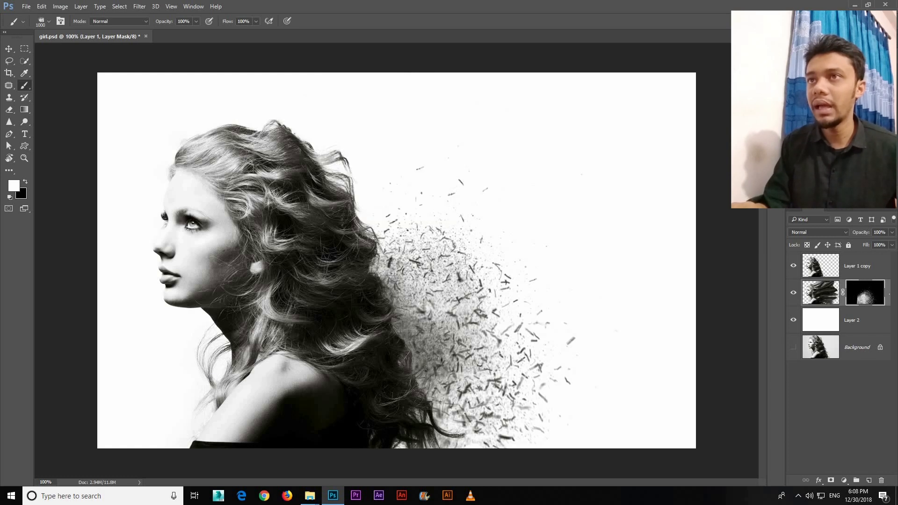
left_click(316, 188)
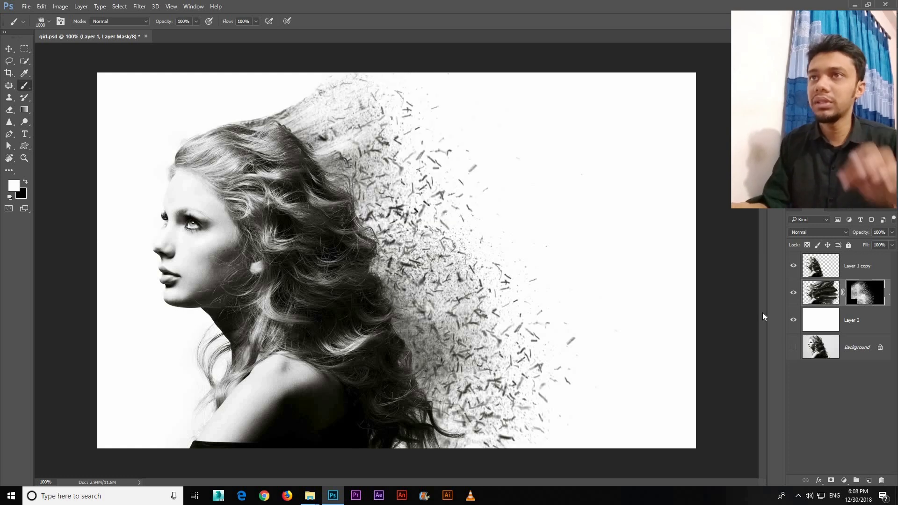
left_click(25, 50)
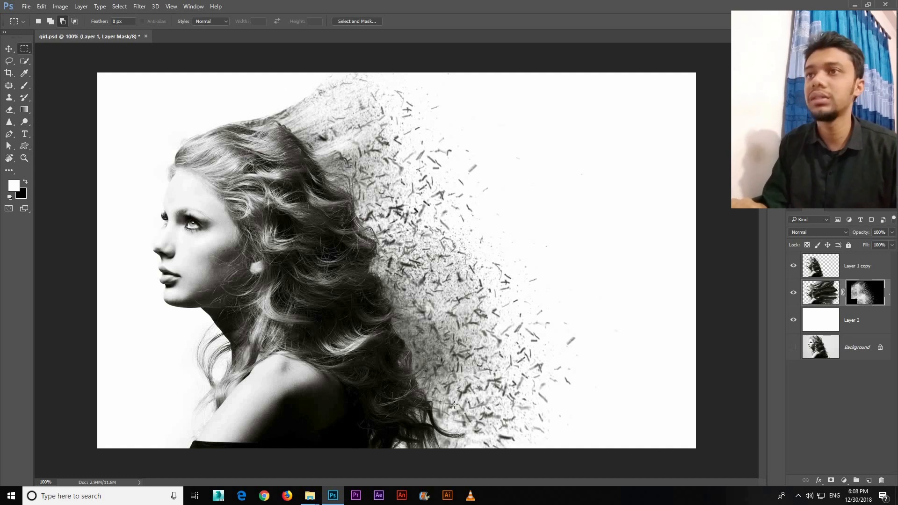
key("ctrl+alt+z")
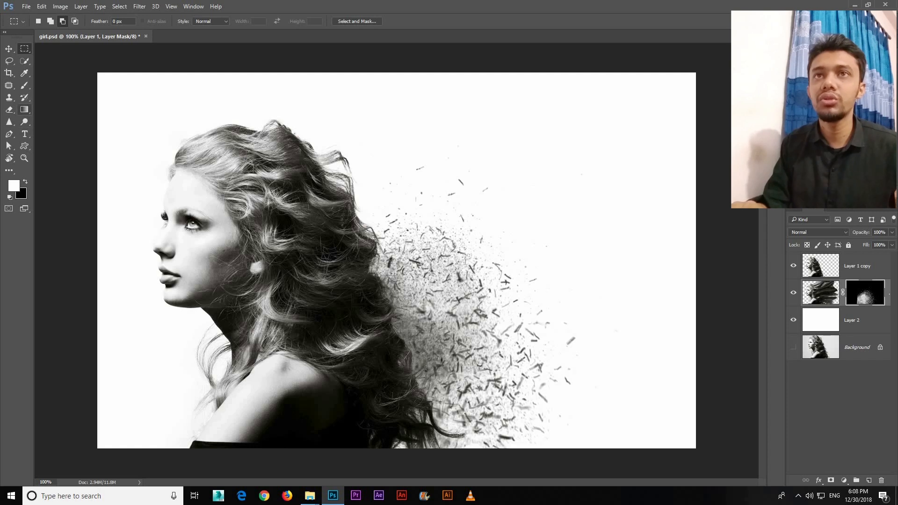
Step: Stamp particles on the Layer 1 mask beside the woman's upper hair with the brush reduced to 800 px
left_click(25, 85)
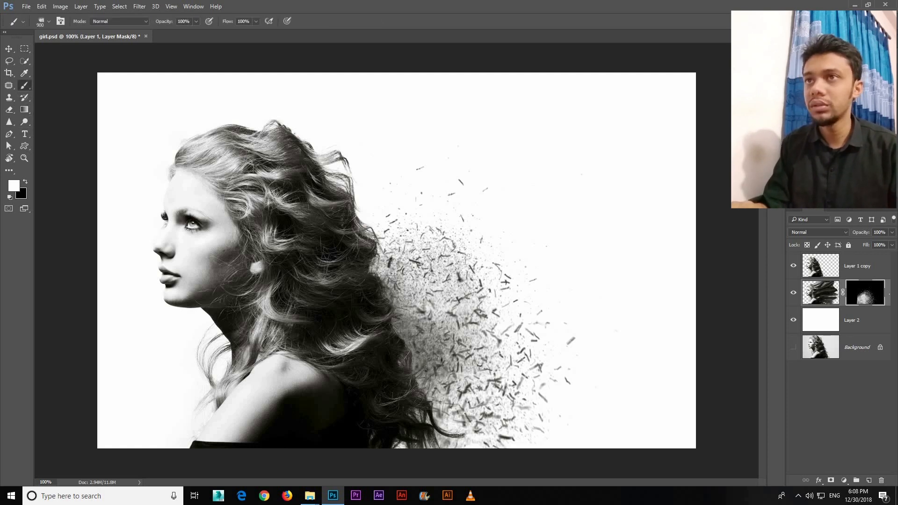
key("ctrl+shift+z")
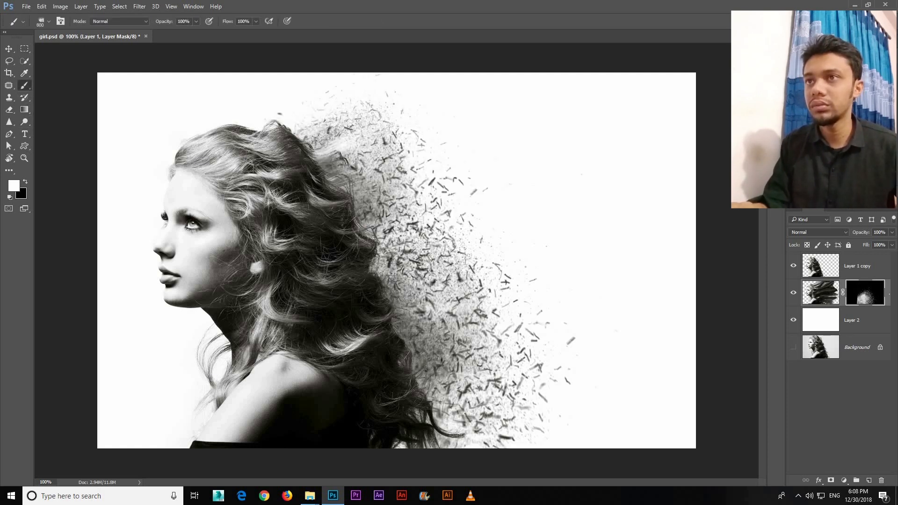
key("ctrl+alt+z")
key("ctrl+shift+z")
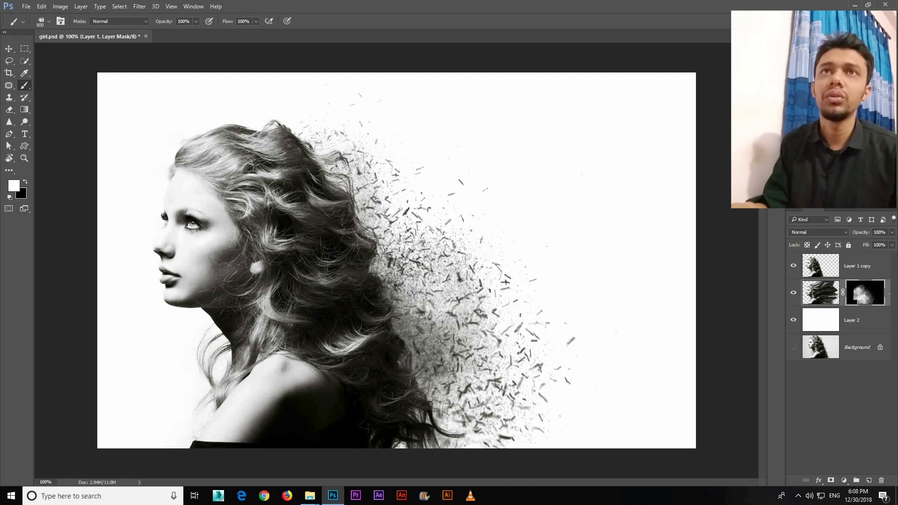
Step: Try stamping particles beside the woman's hair on the Layer 1 mask with the 2013 brush tip at 1000 px and undo them
left_click(49, 22)
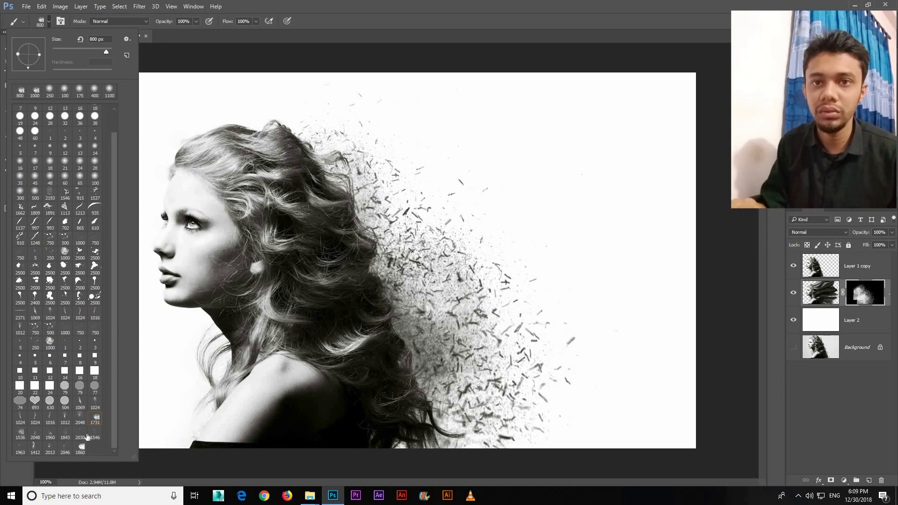
left_click(50, 447)
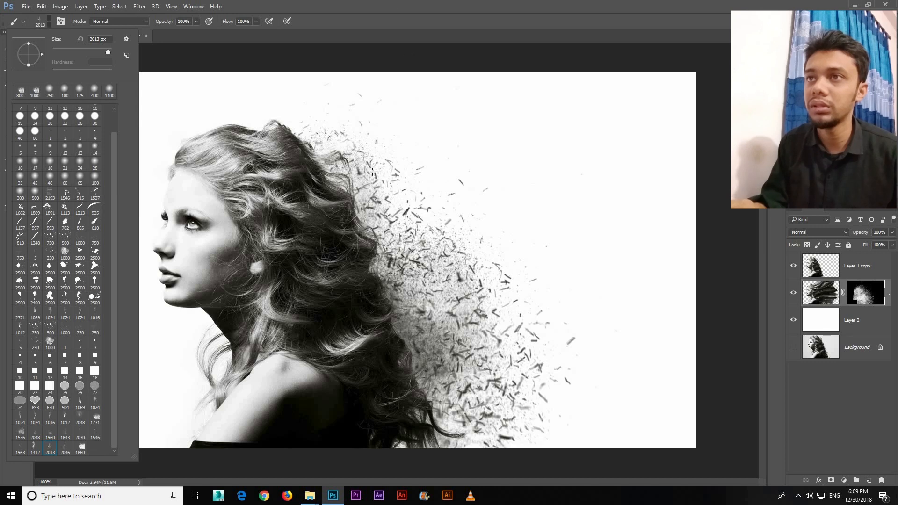
left_click(372, 172)
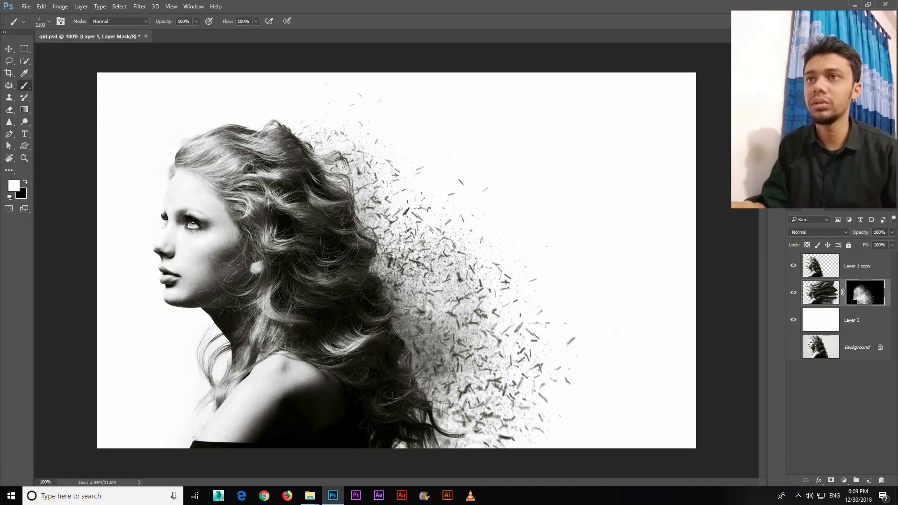
key("bracketright")
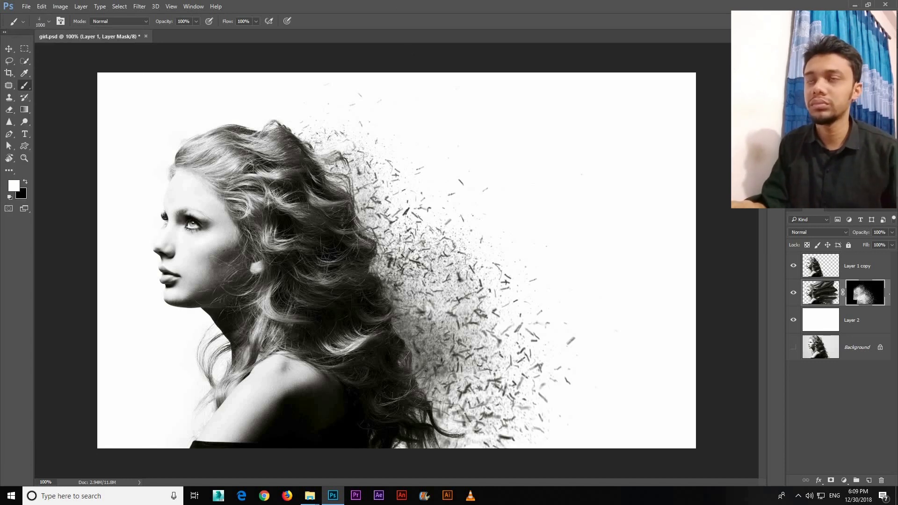
left_click(360, 135)
key("ctrl+z")
left_click(423, 243)
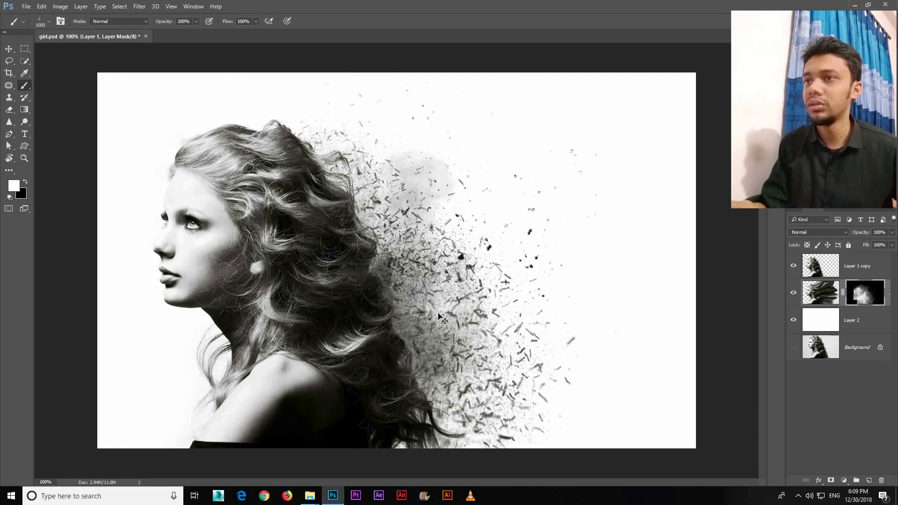
key("ctrl+z")
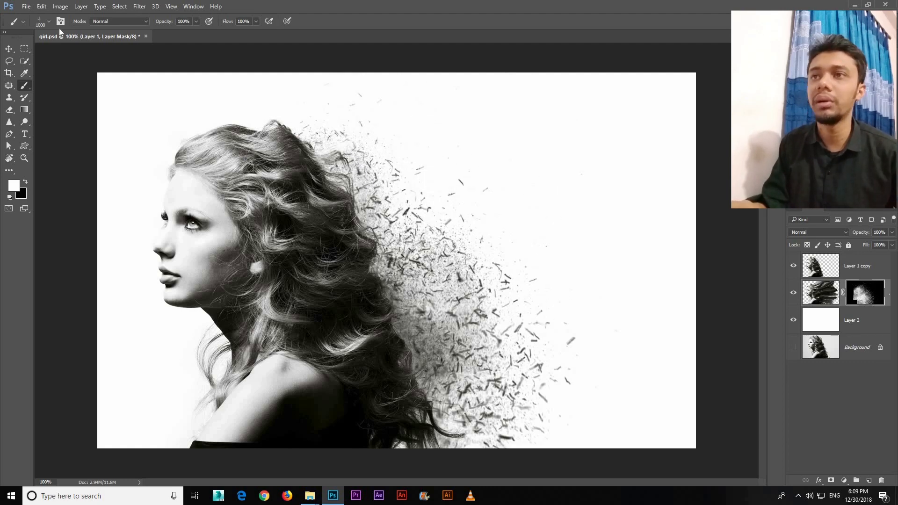
Step: Try stamping a wide spread of 1000 px particles across the white area beside the hair and undo all of them
left_click(407, 261)
left_click(474, 231)
left_click(416, 168)
left_click(495, 304)
left_click(573, 260)
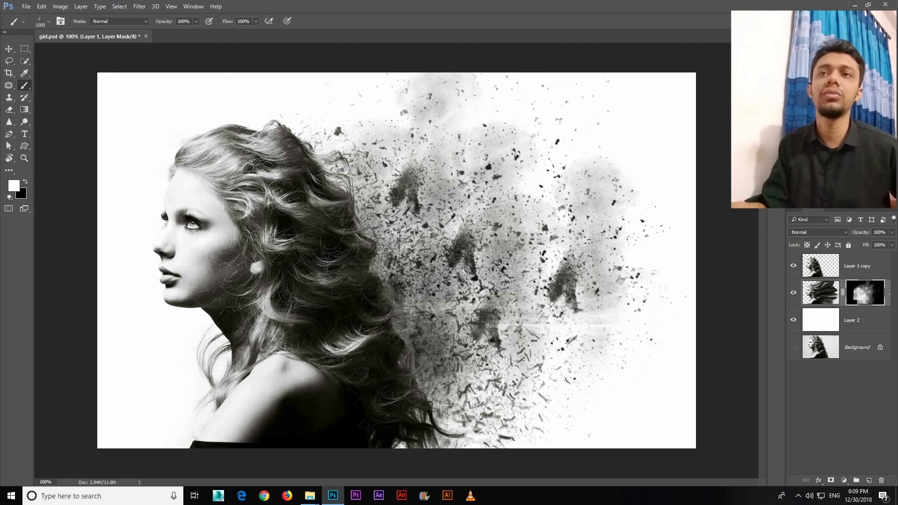
key("ctrl+z")
key("ctrl+z")
key("ctrl+z")
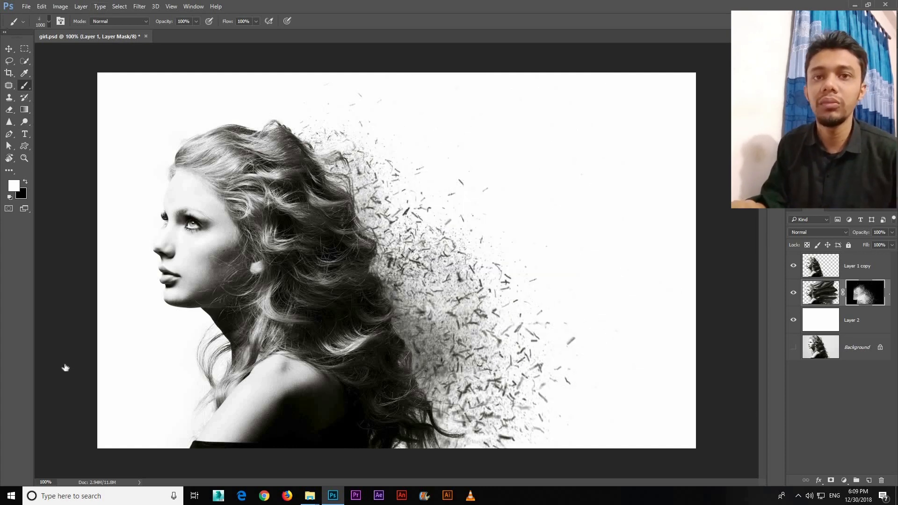
Step: Stamp scattered white particles on the Layer 1 mask beside the woman's hair with the 2048 brush tip reduced to 1000 px
right_click(58, 405)
left_click(41, 433)
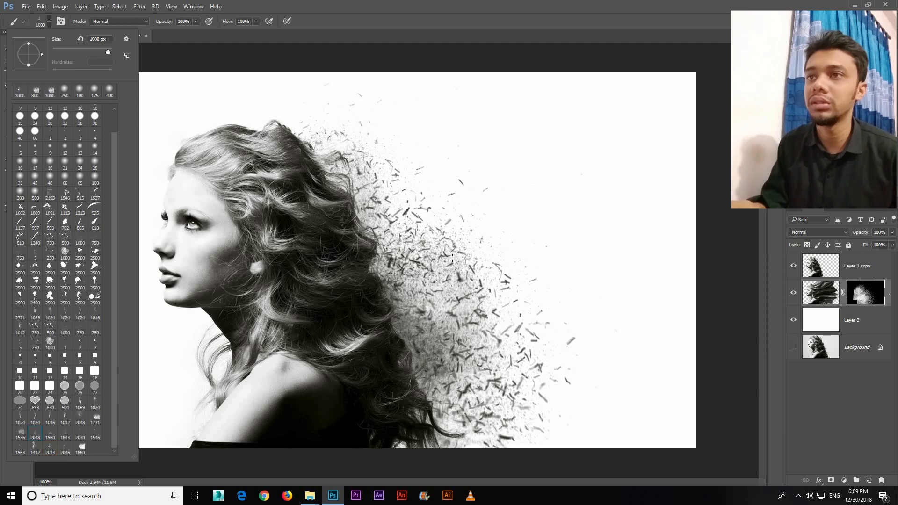
left_click(413, 7)
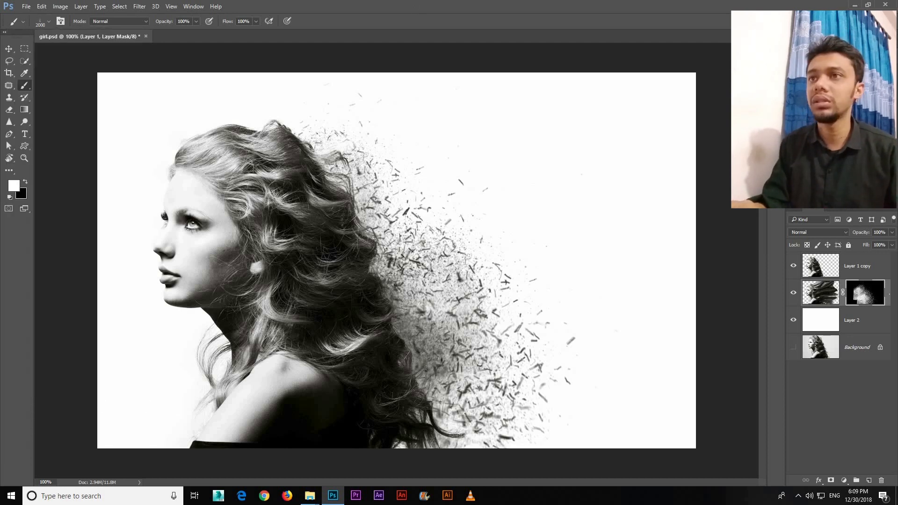
left_click(393, 183)
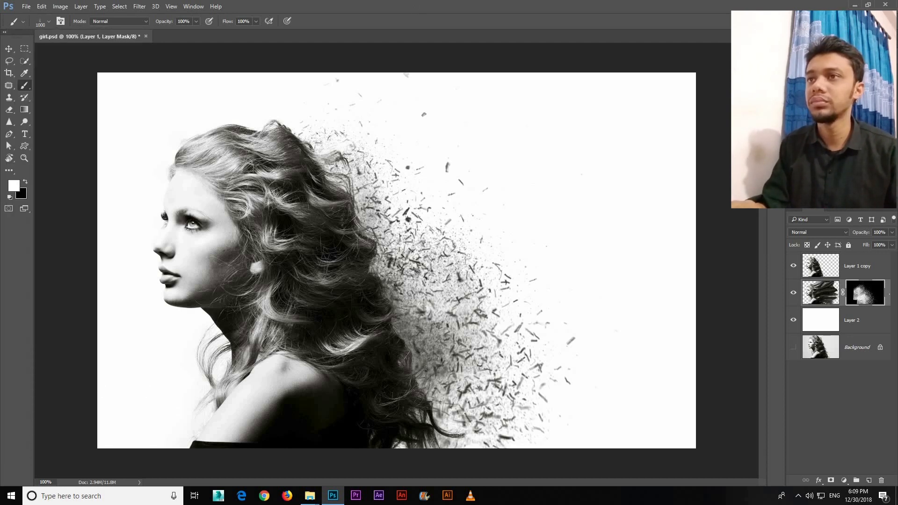
left_click(399, 244)
left_click(430, 295)
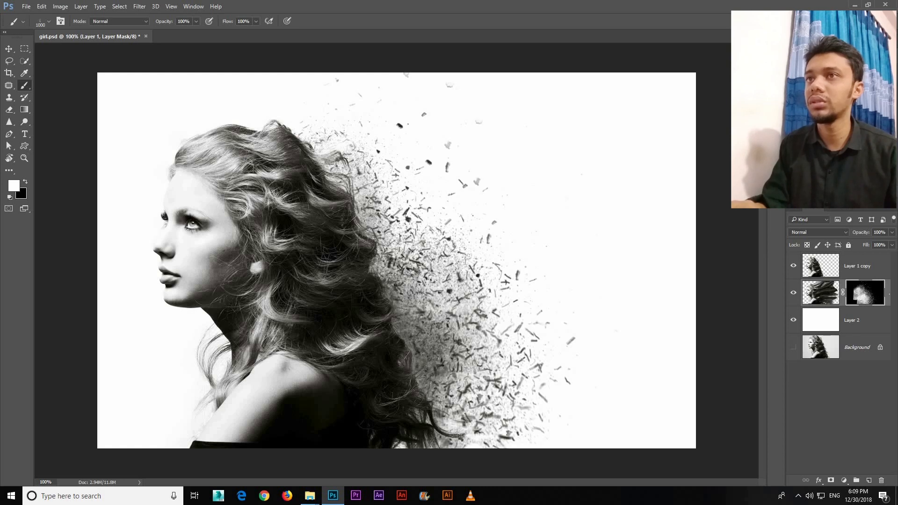
left_click(378, 246)
left_click(331, 227)
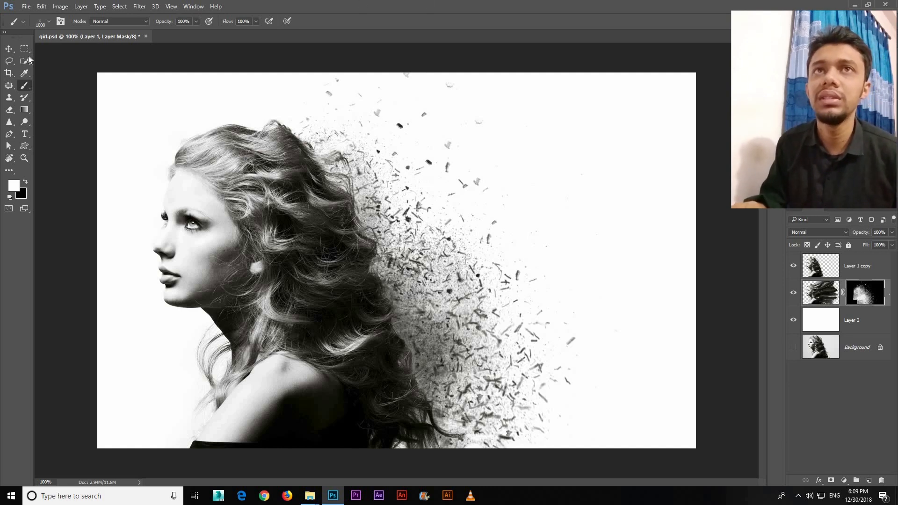
Step: Duplicate Layer 1 copy and hide the duplicate
left_click(13, 49)
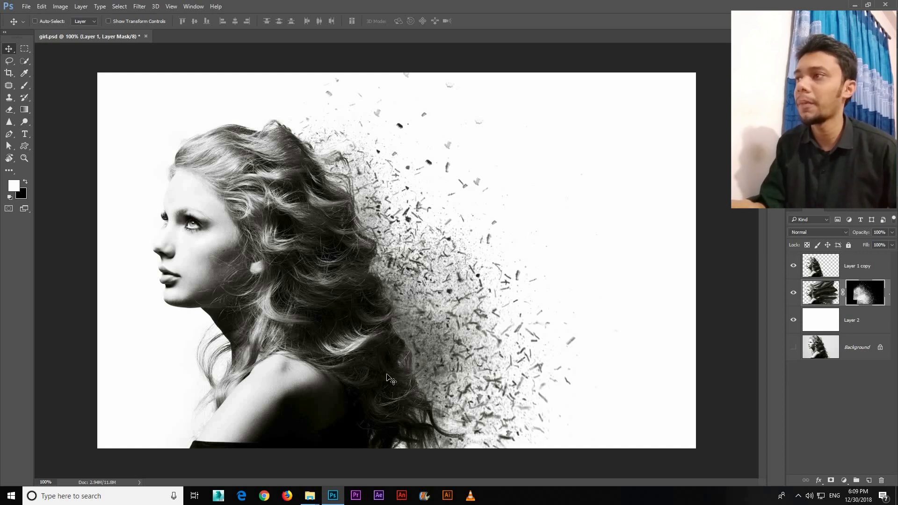
left_click(825, 267)
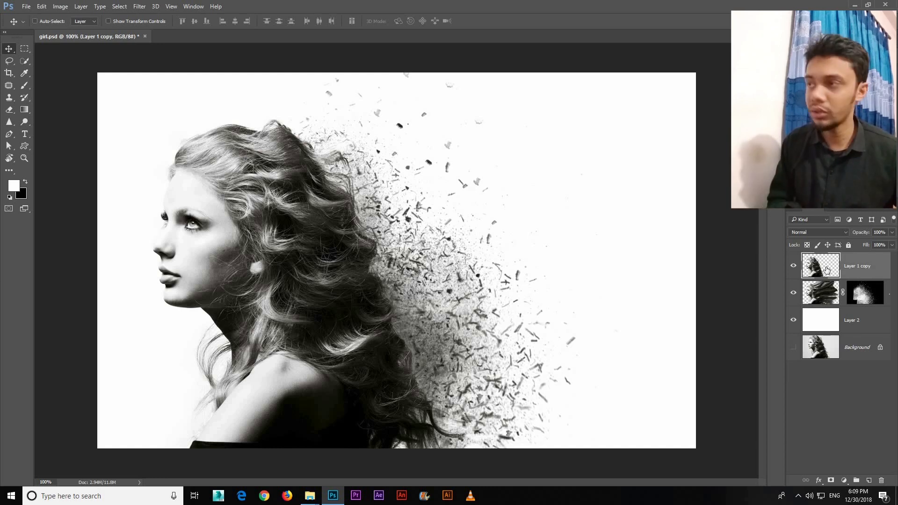
key("ctrl+j")
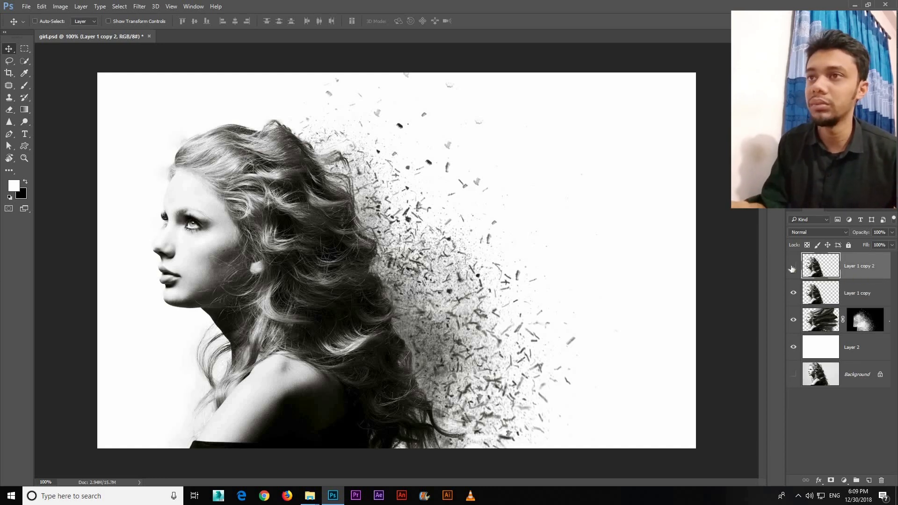
left_click(792, 267)
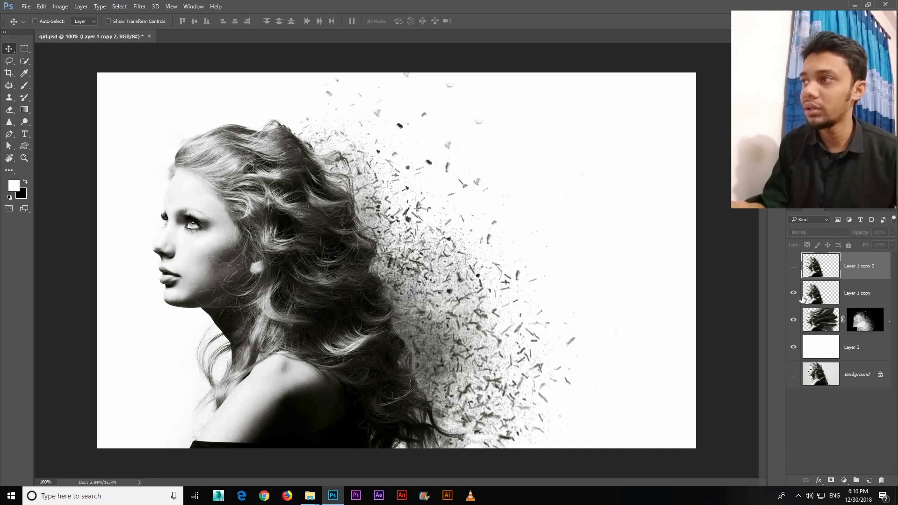
Step: Add a layer mask to Layer 1 copy and activate the Brush tool
left_click(821, 294)
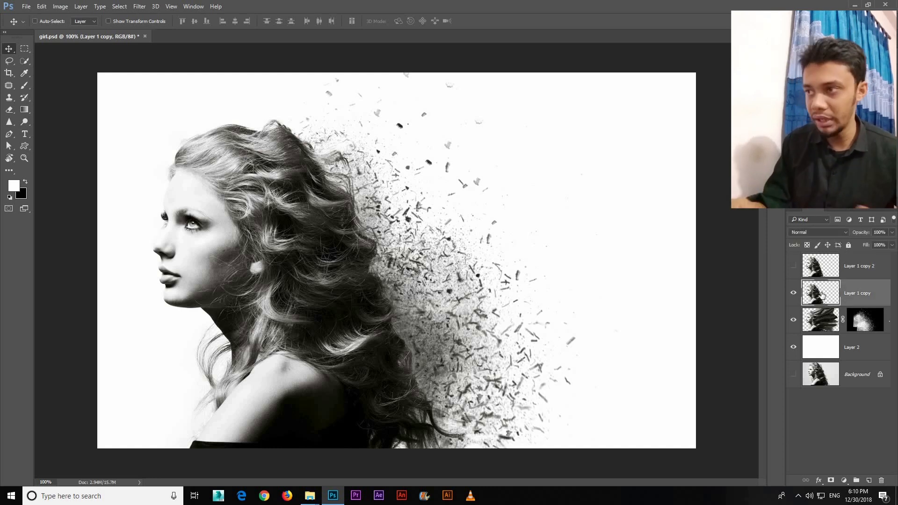
left_click(830, 480)
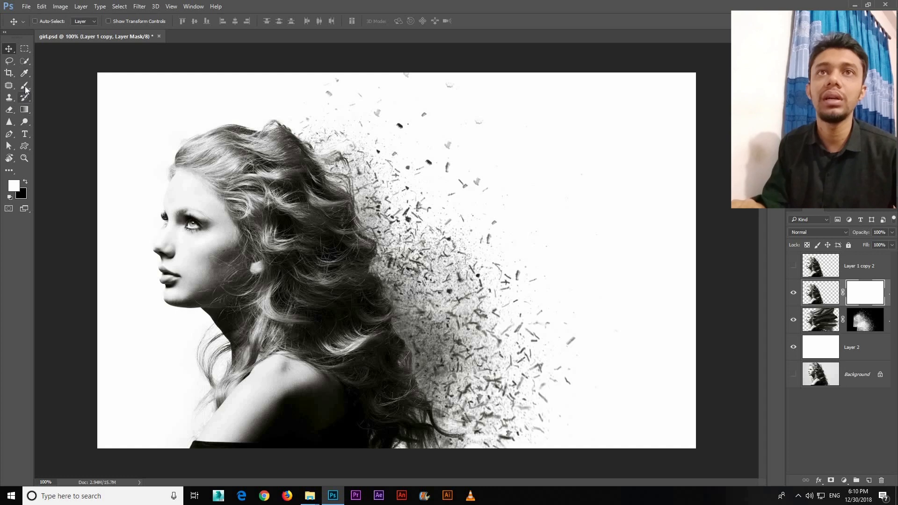
left_click_drag(24, 86, 52, 85)
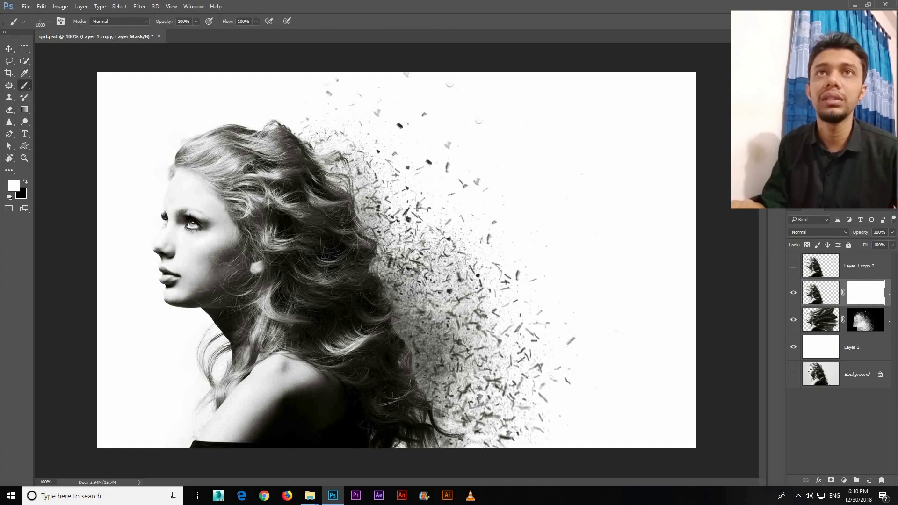
Step: Choose the 1731 px dispersion brush tip and rotate it so its direction points straight down
left_click(49, 21)
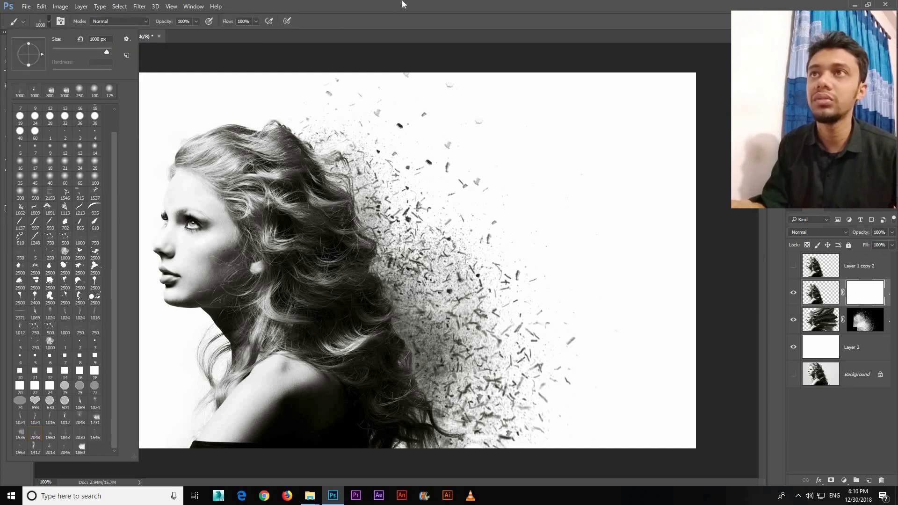
double_click(95, 420)
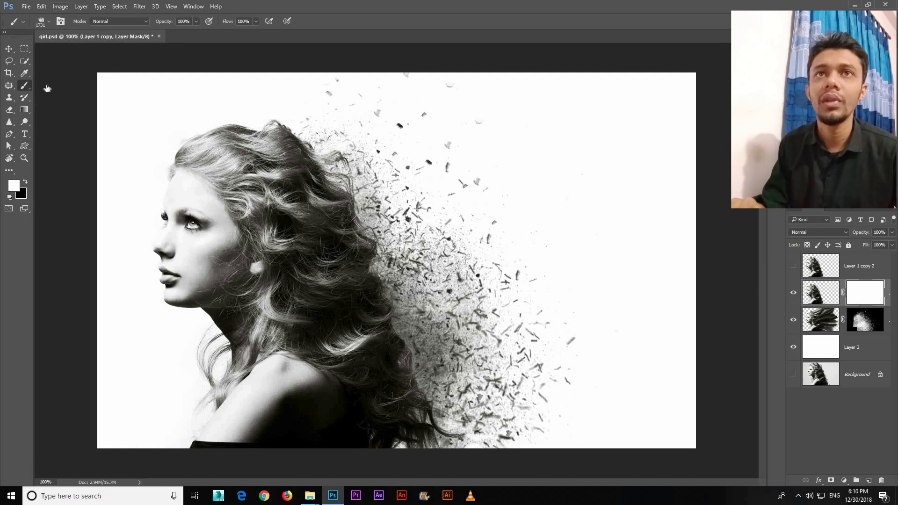
left_click(49, 21)
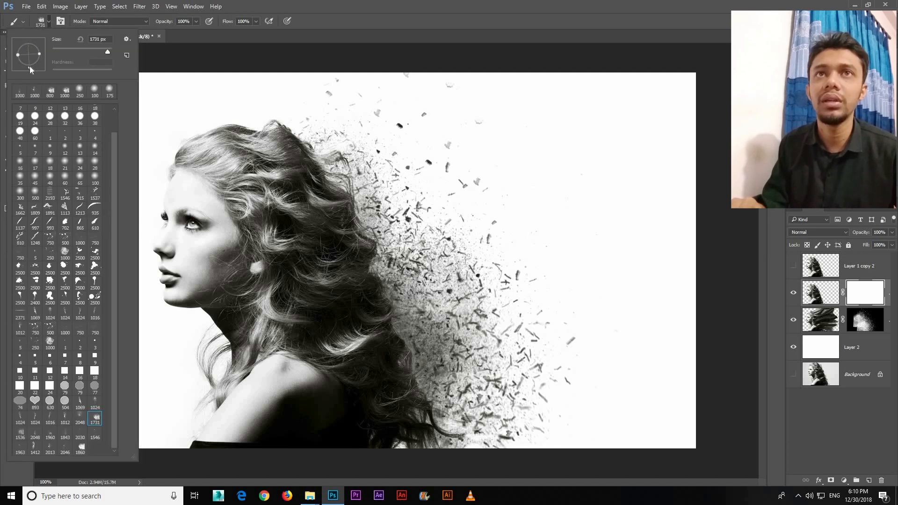
key("Return")
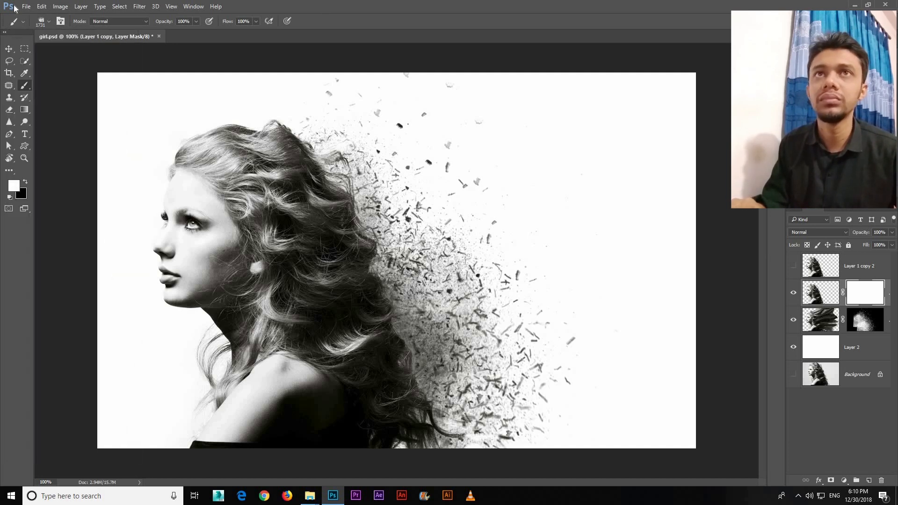
right_click(38, 63)
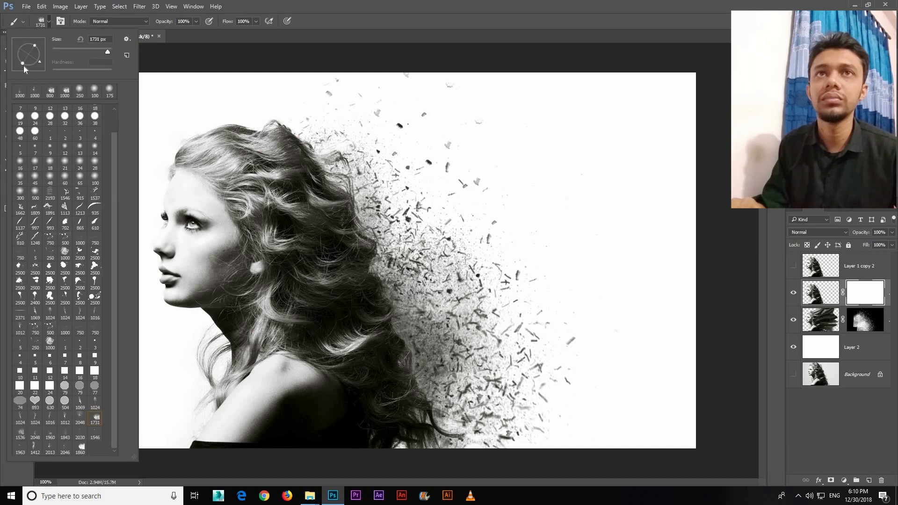
left_click_drag(24, 68, 15, 50)
key("Return")
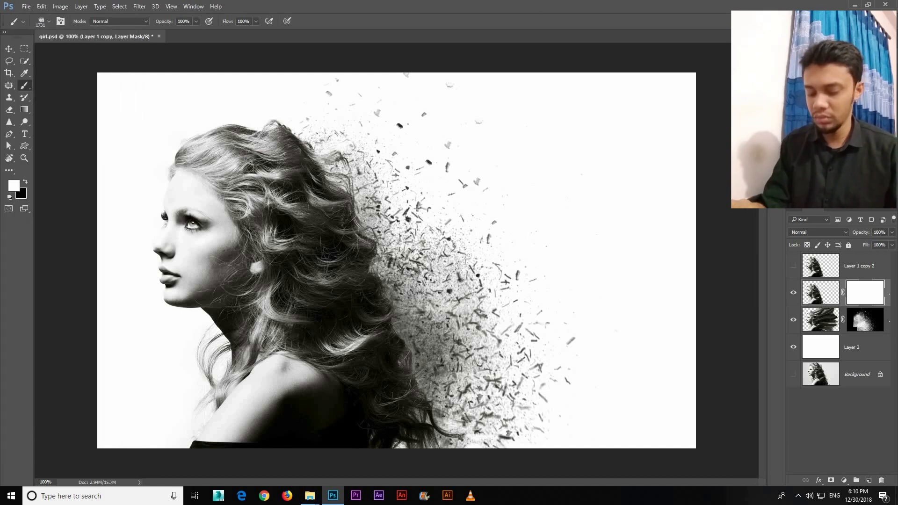
Step: Set the brush size to 700 px and make black the foreground colour
key("bracketleft")
key("bracketleft")
key("bracketleft")
key("bracketleft")
key("bracketleft")
key("bracketleft")
key("bracketleft")
key("bracketleft")
key("bracketleft")
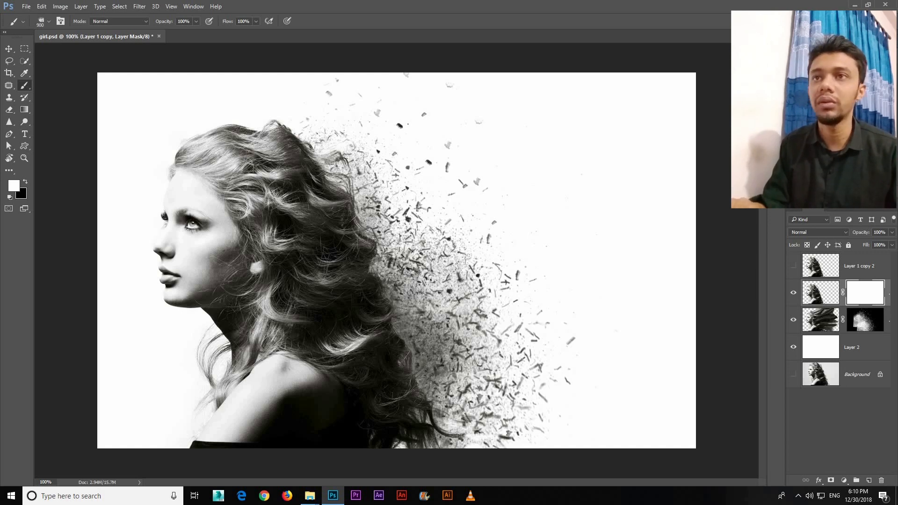
key("x")
key("bracketleft")
key("bracketleft")
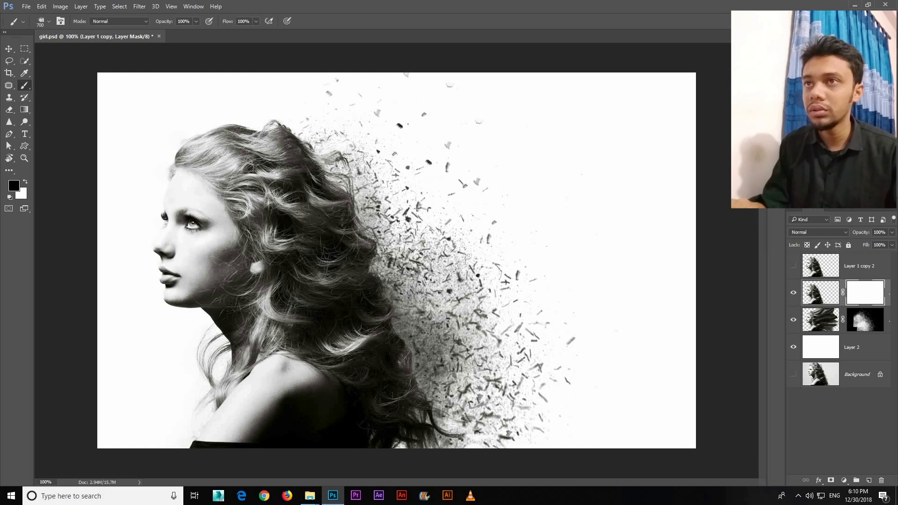
Step: Stamp black particles on the Layer 1 copy mask over the woman's hair, face and shoulder
left_click(325, 230)
left_click(355, 271)
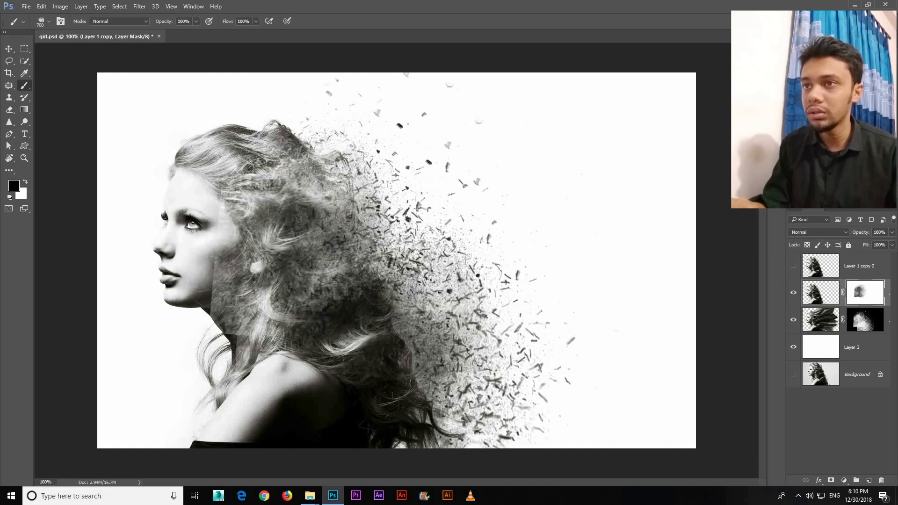
left_click(373, 330)
left_click(367, 386)
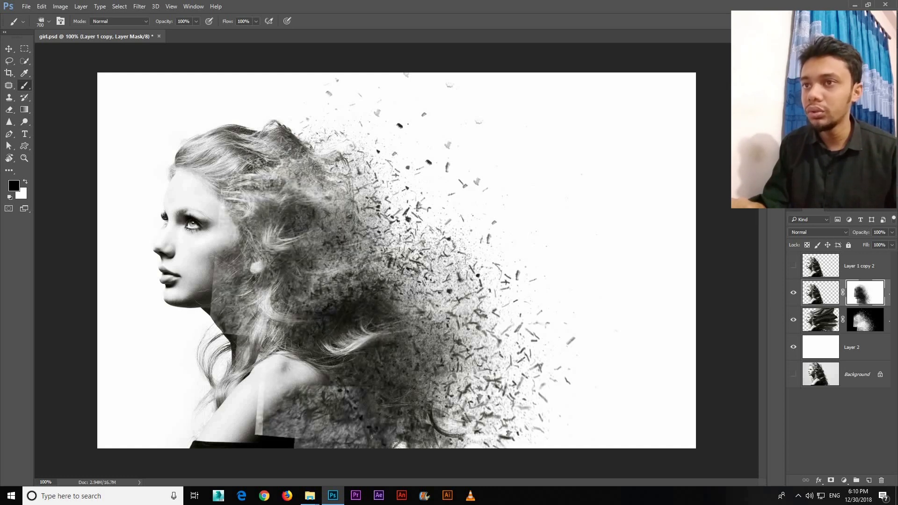
left_click(258, 351)
left_click(252, 225)
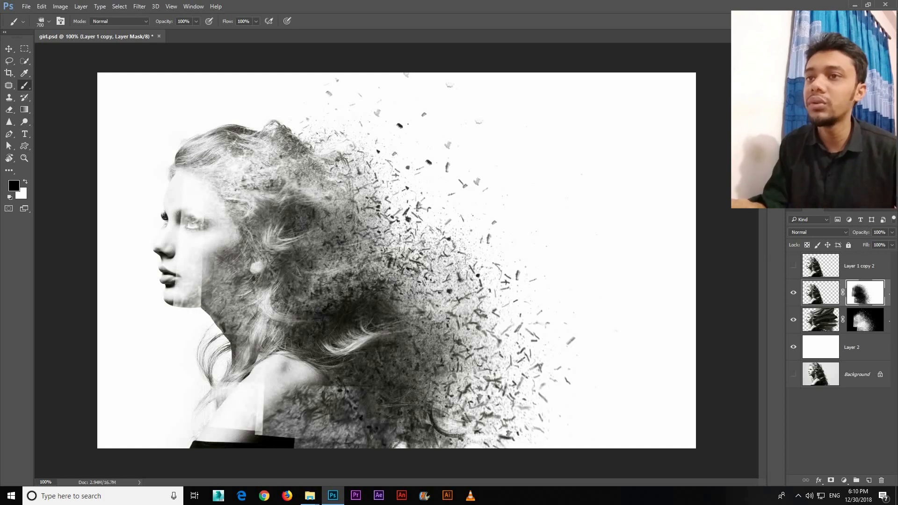
left_click(311, 421)
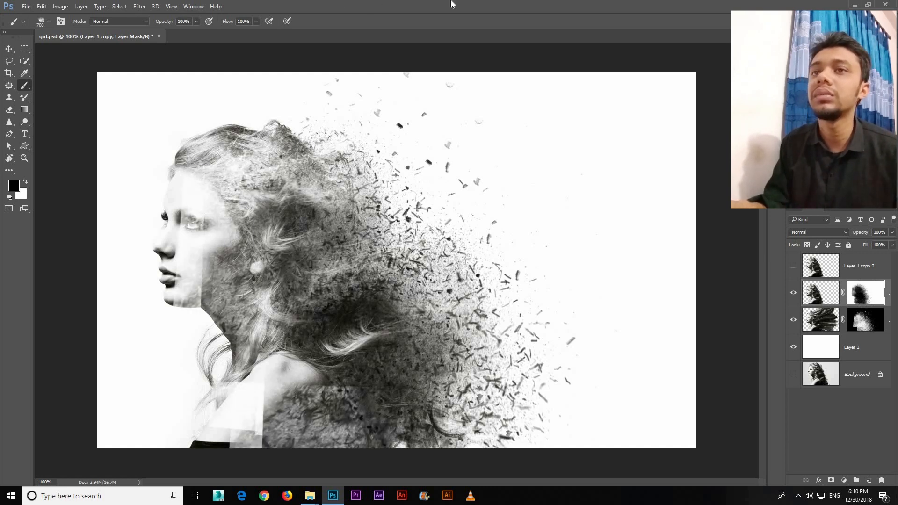
Step: Make white the foreground colour and choose the 65 px soft round tip for the Brush tool
left_click(25, 48)
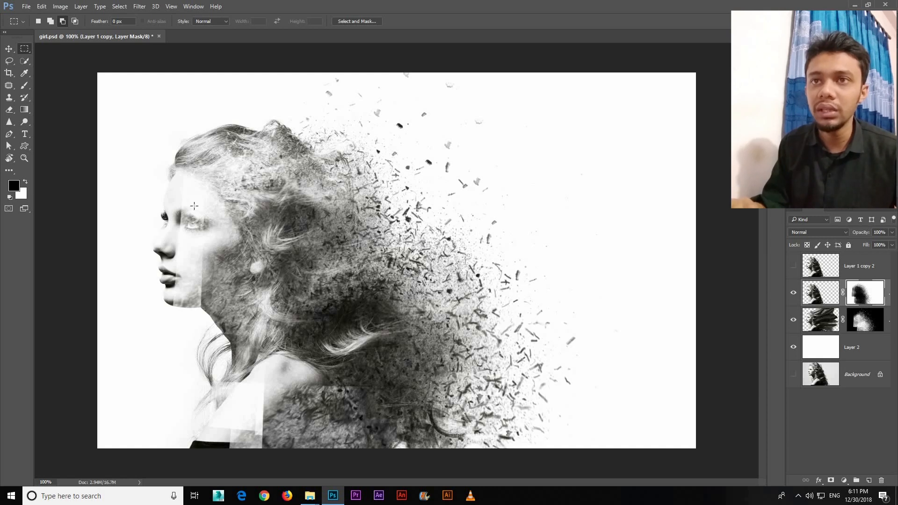
left_click(24, 182)
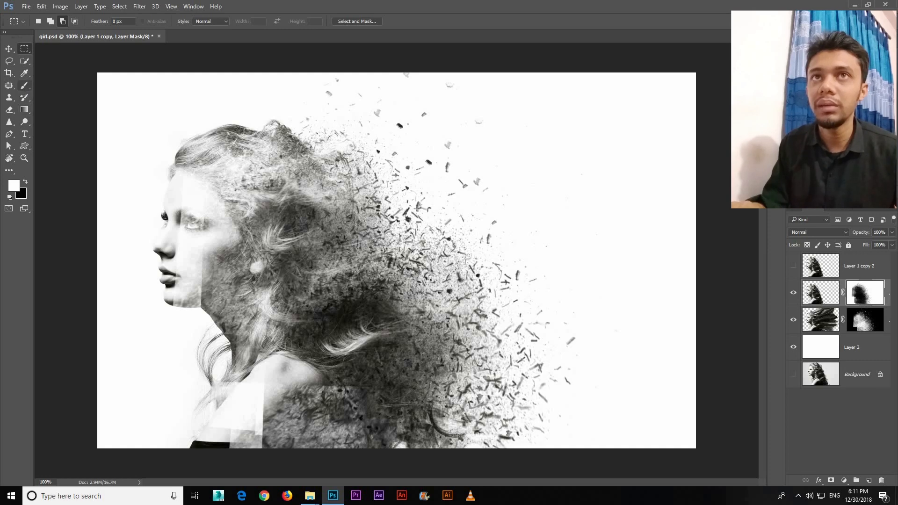
left_click(24, 86)
left_click(48, 22)
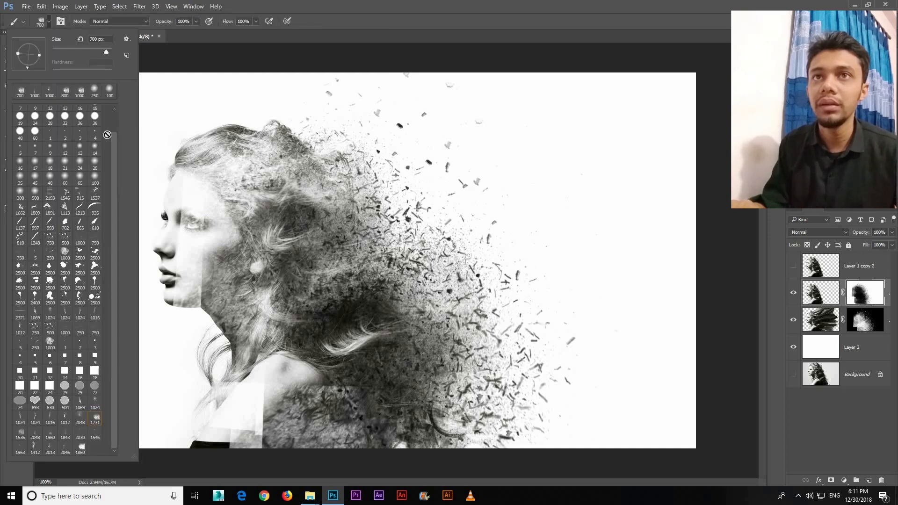
scroll(84, 140, "up", 1)
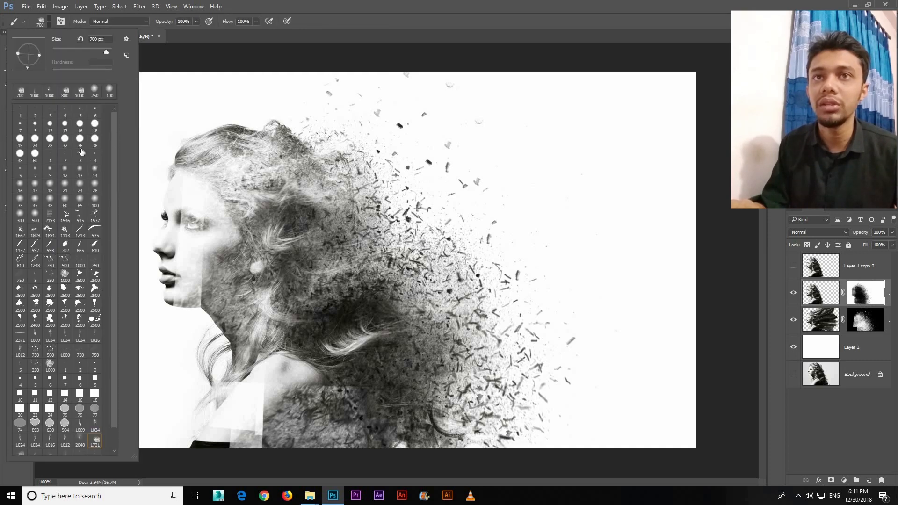
left_click(79, 198)
left_click(169, 116)
Step: Enlarge the brush to 175 px and paint white on the Layer 1 copy mask over the woman's face, inner hair and shoulder
key("bracketright")
key("bracketright")
key("bracketright")
key("bracketright")
key("bracketright")
key("bracketright")
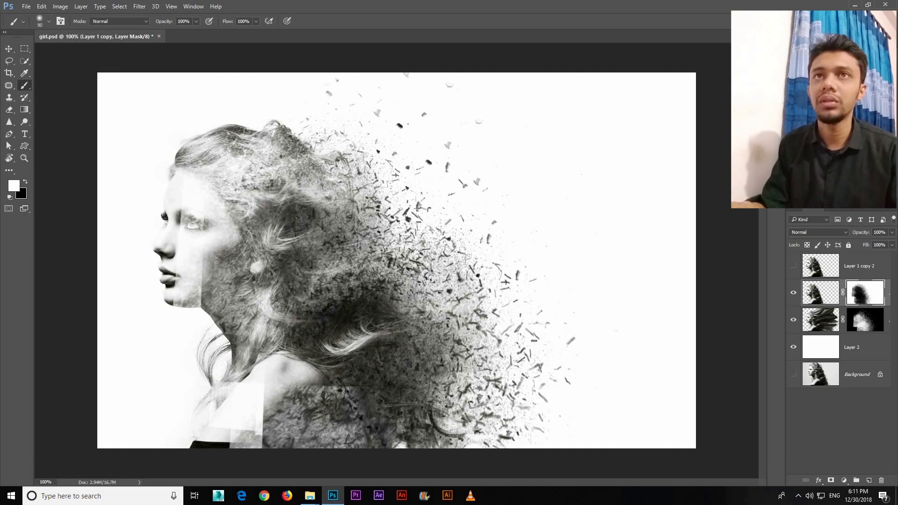
key("bracketright")
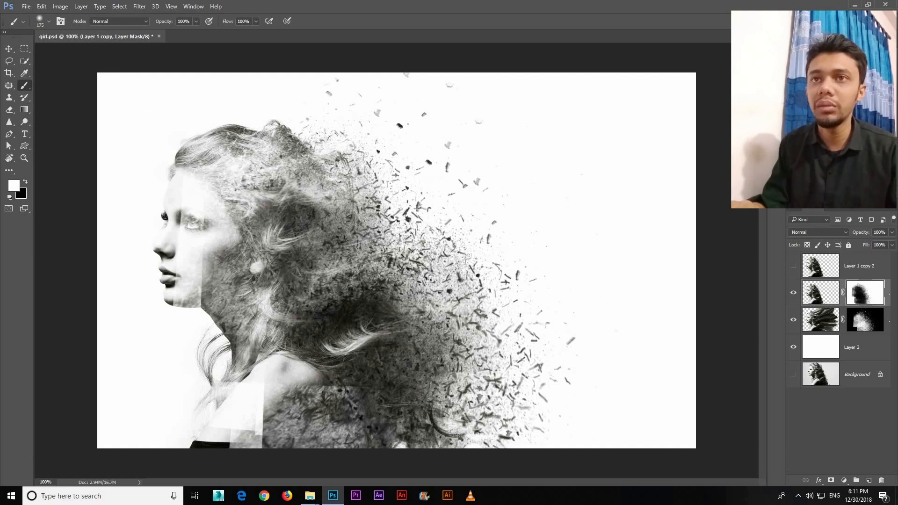
mouse_move(193, 206)
left_mouse_down()
mouse_move(191, 267)
mouse_move(204, 281)
mouse_move(213, 191)
mouse_move(229, 171)
mouse_move(248, 220)
mouse_move(276, 168)
mouse_move(272, 157)
mouse_move(267, 276)
mouse_move(298, 188)
mouse_move(316, 246)
mouse_move(317, 315)
mouse_move(220, 327)
mouse_move(243, 412)
mouse_move(281, 421)
mouse_move(346, 411)
mouse_move(360, 369)
mouse_move(327, 274)
mouse_move(336, 255)
mouse_move(402, 439)
mouse_move(379, 350)
left_mouse_up()
left_click_drag(365, 290, 304, 182)
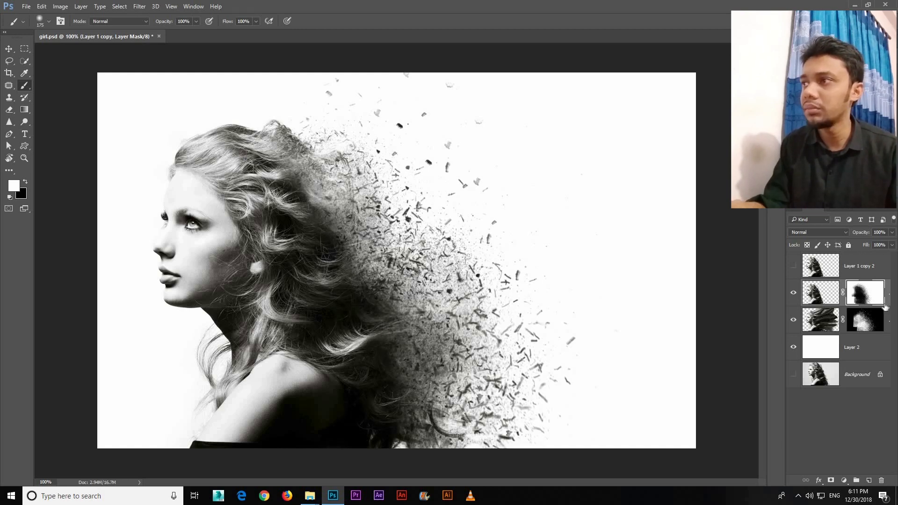
Step: Compare the masked Layer 1 copy with the unmasked Layer 1 copy 2 by switching their visibility, ending with only the masked one shown
left_click(793, 294)
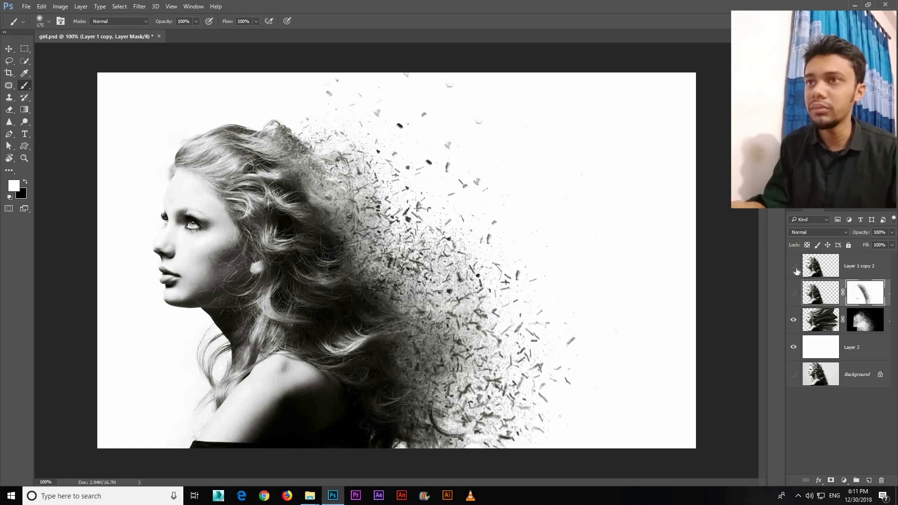
left_click(793, 265)
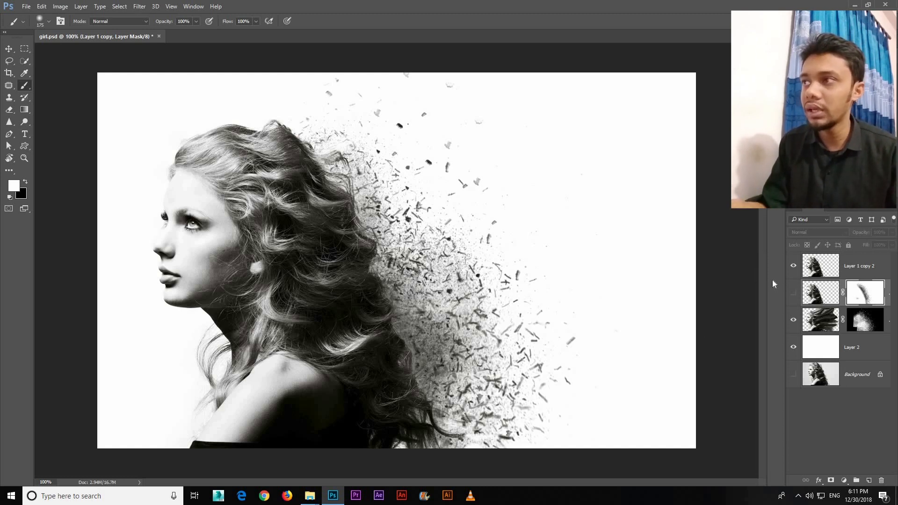
left_click(793, 265)
left_click(794, 293)
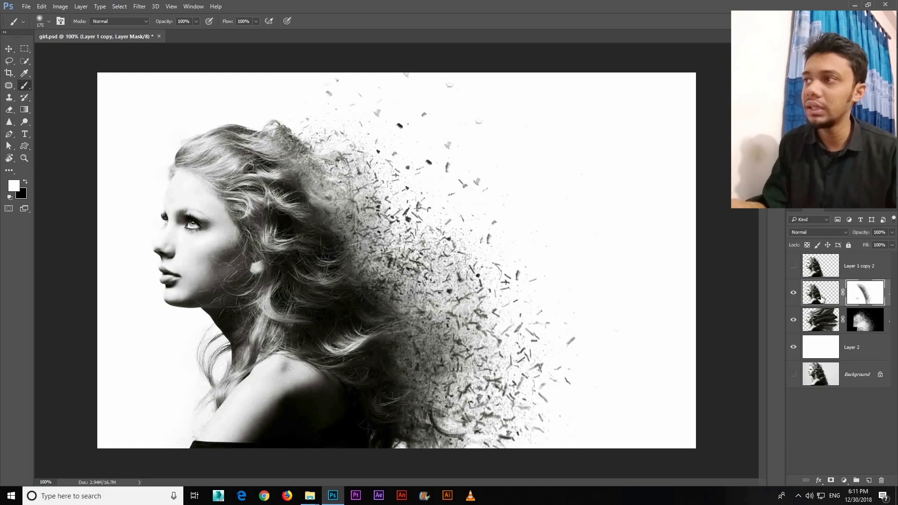
Step: Target the Layer 1 copy image and then its layer mask again, and activate the Move tool
left_click(820, 292)
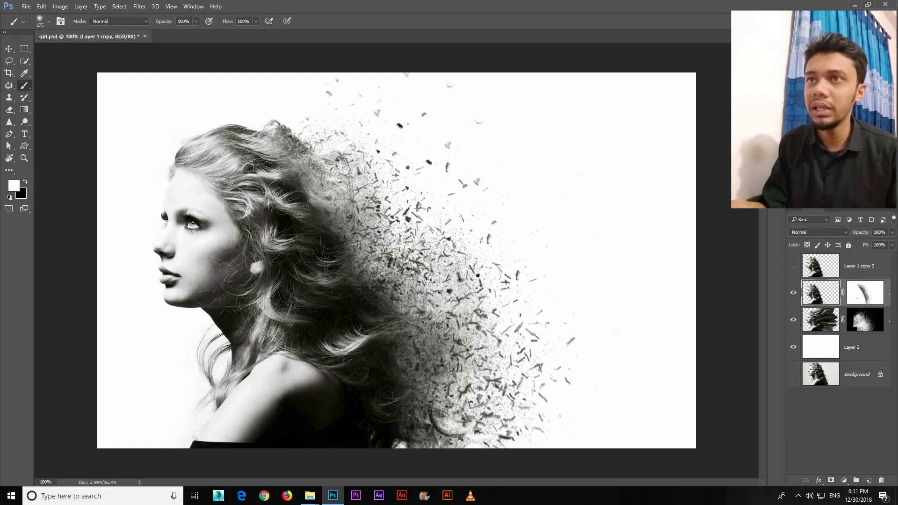
left_click(864, 292)
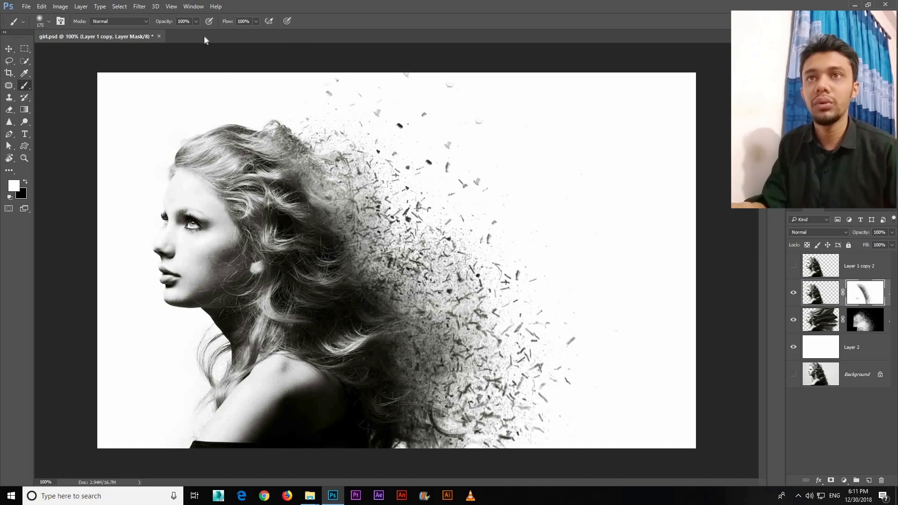
left_click(9, 49)
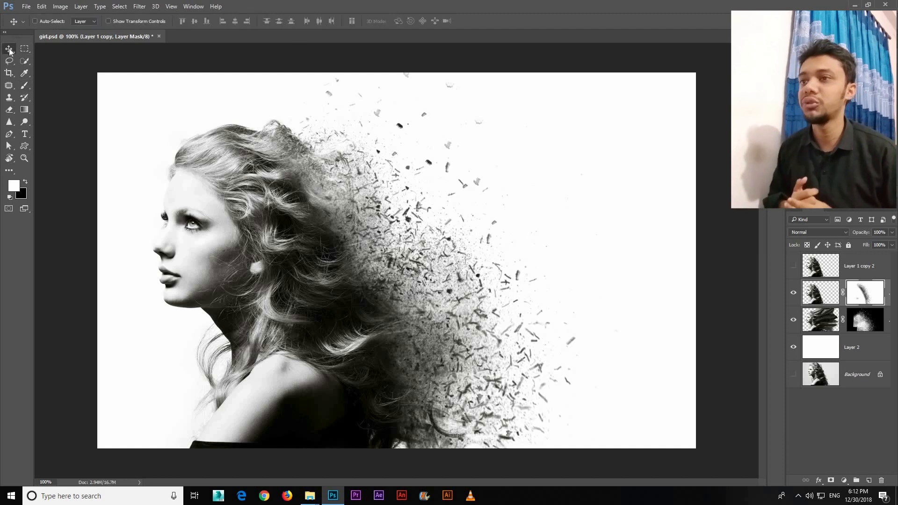